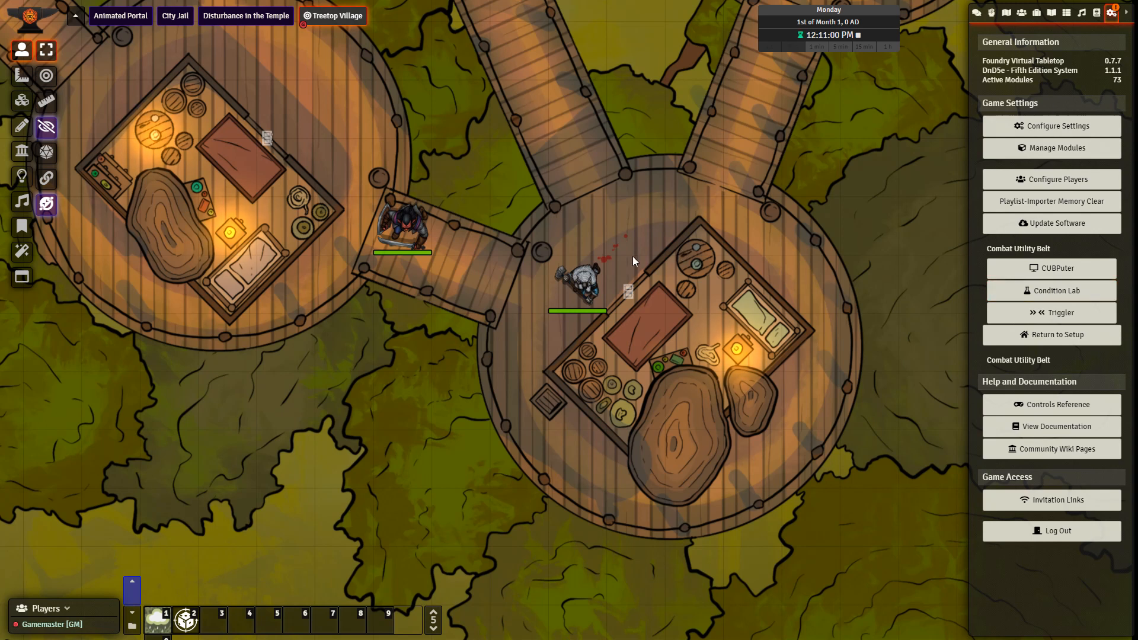
Apply the Blinded condition to the halfling barbarian's token through its status effects
right_click(593, 278)
left_click(631, 284)
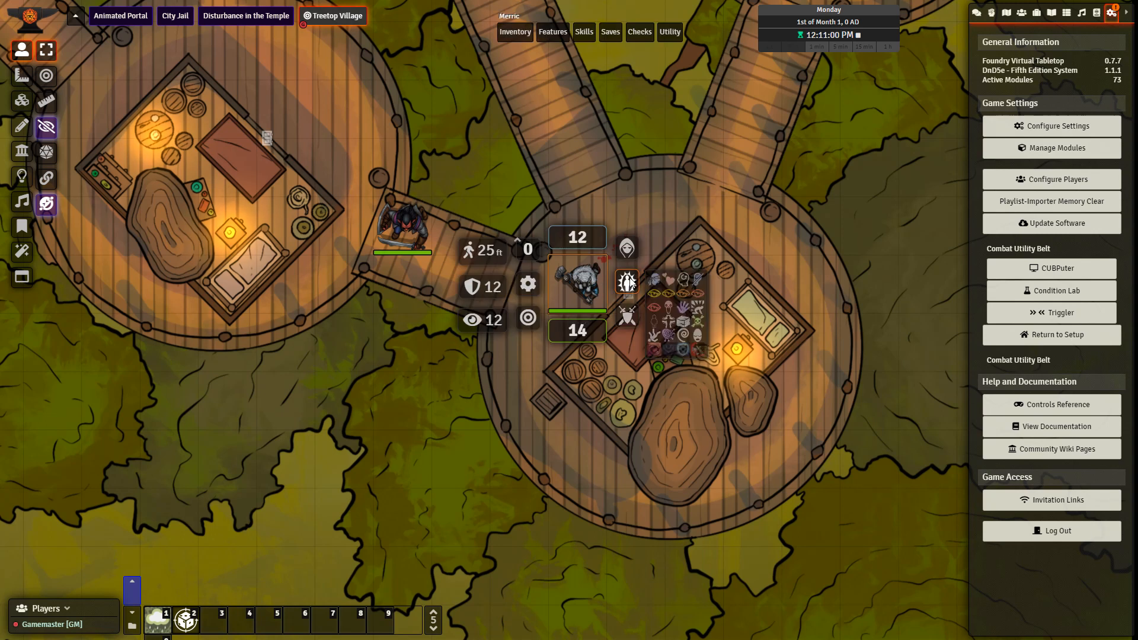
left_click(654, 279)
right_click(574, 278)
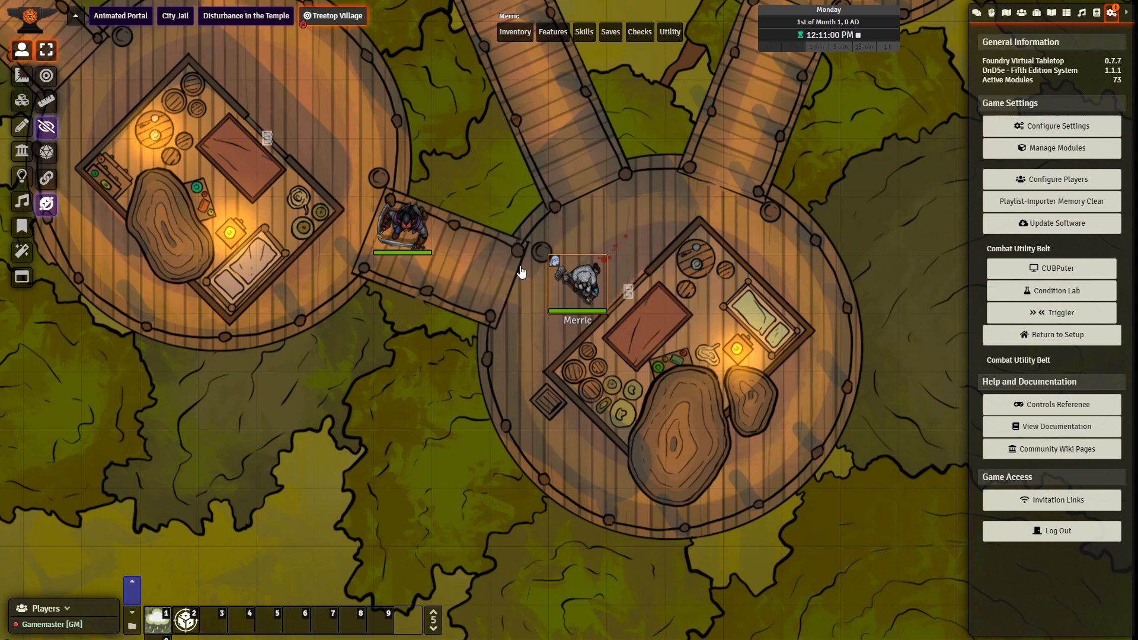
Open the halfling barbarian's inventory and attack the Hobgoblin with the Greataxe
double_click(573, 278)
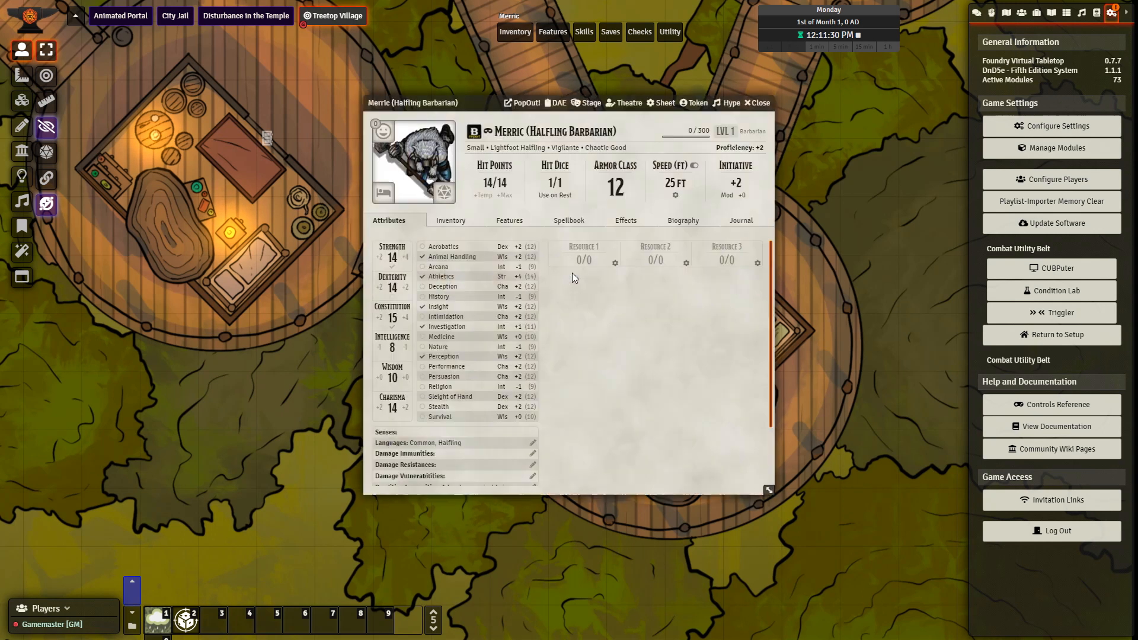
left_click(468, 228)
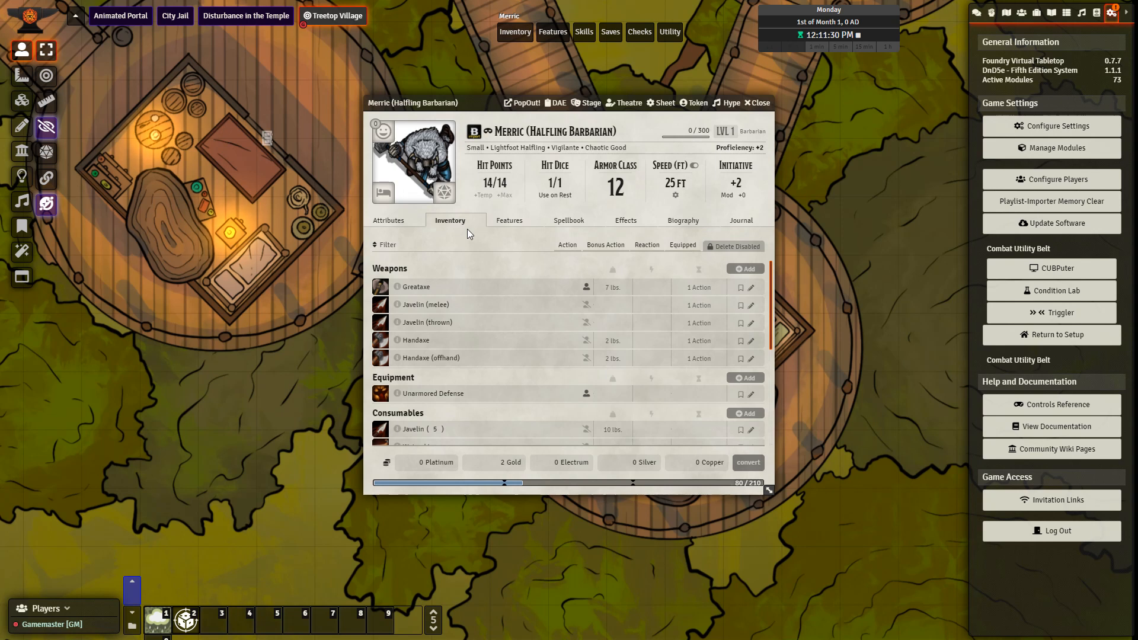
left_click_drag(430, 104, 332, 101)
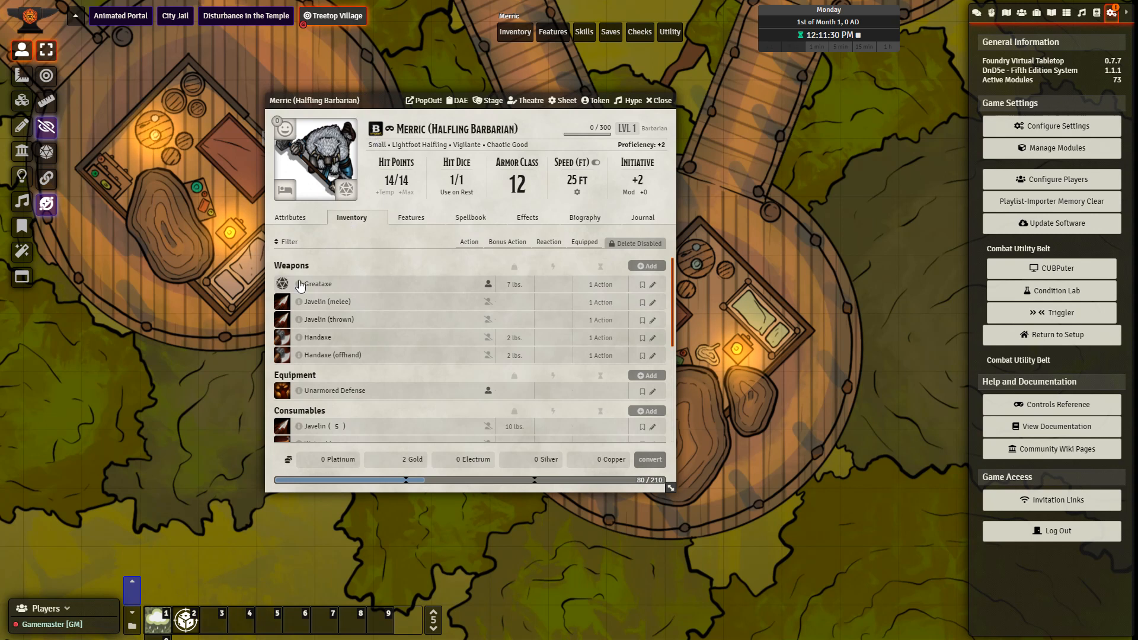
left_click(283, 285)
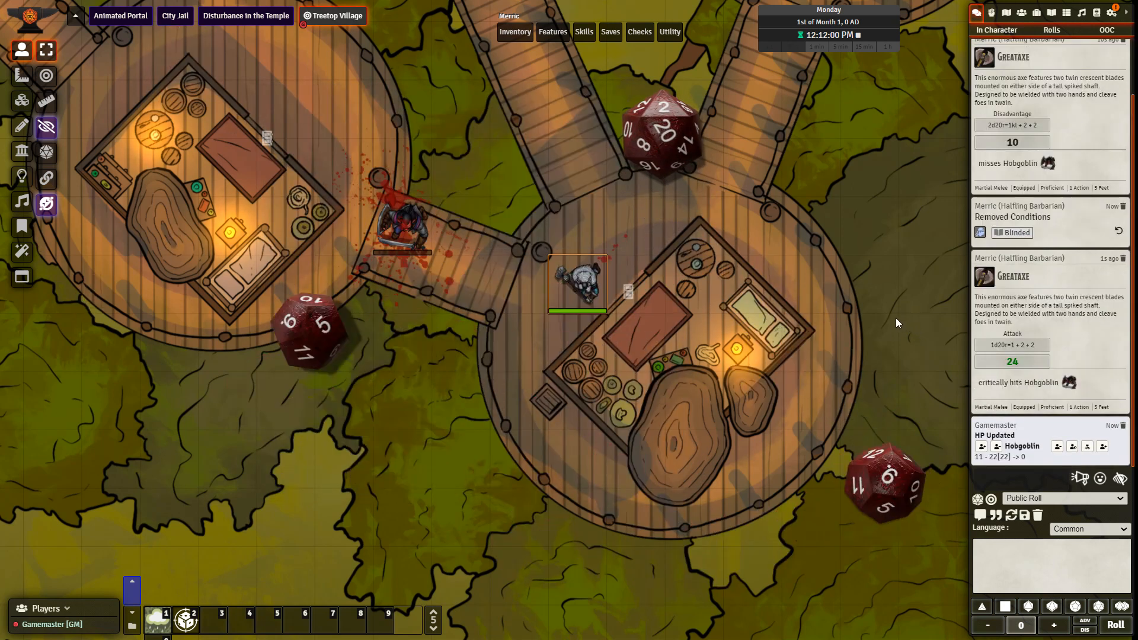
Reapply Blinded to the halfling barbarian and attack it with the Hobgoblin's Longsword
right_click(578, 284)
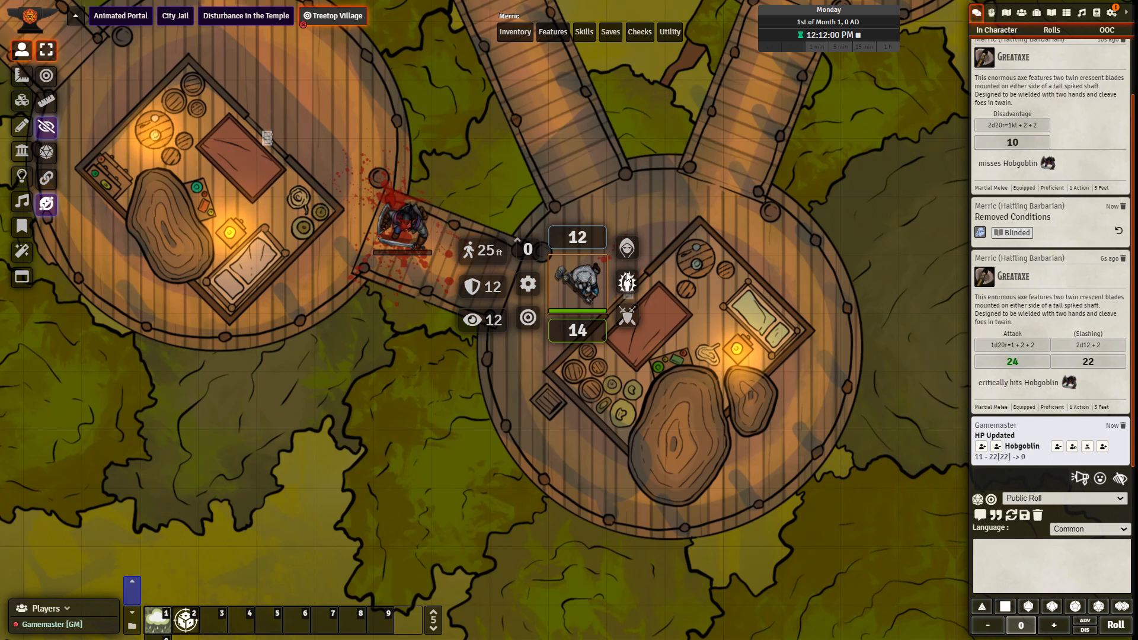
left_click(627, 283)
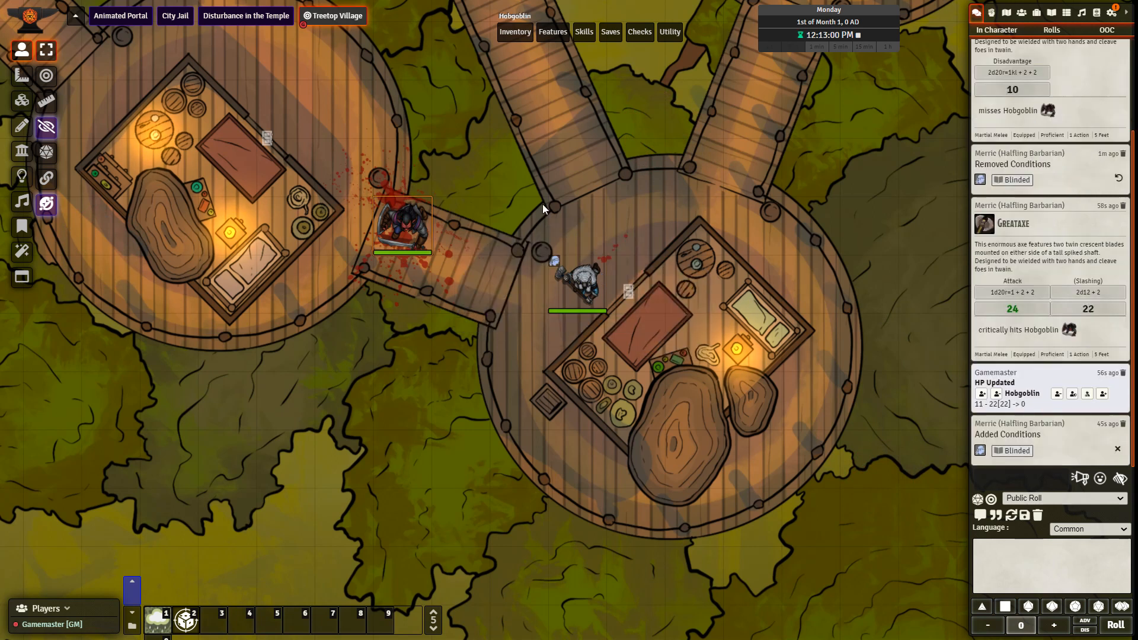
double_click(403, 225)
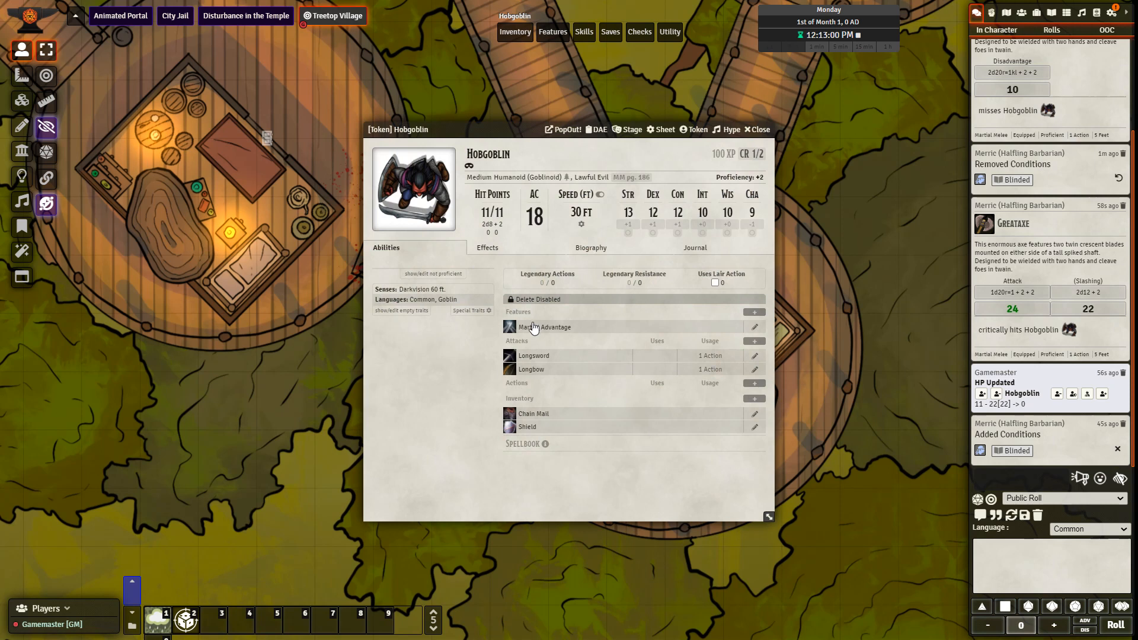
left_click(509, 356)
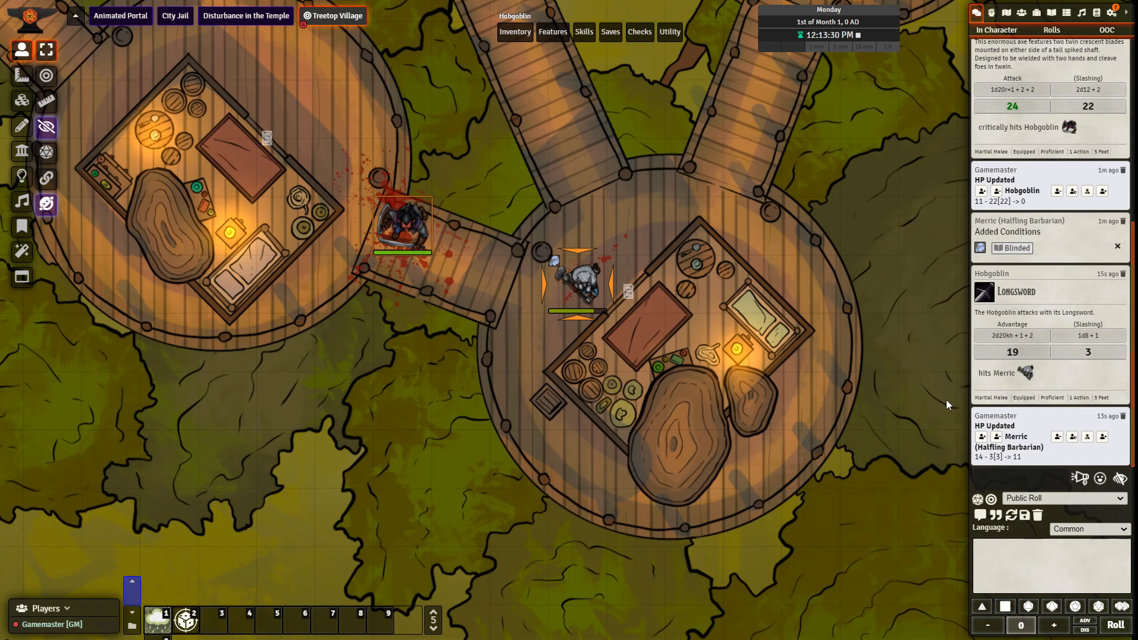
Open Combat Utility Belt's Condition Lab and look through the full list of mapped conditions
left_click(1103, 17)
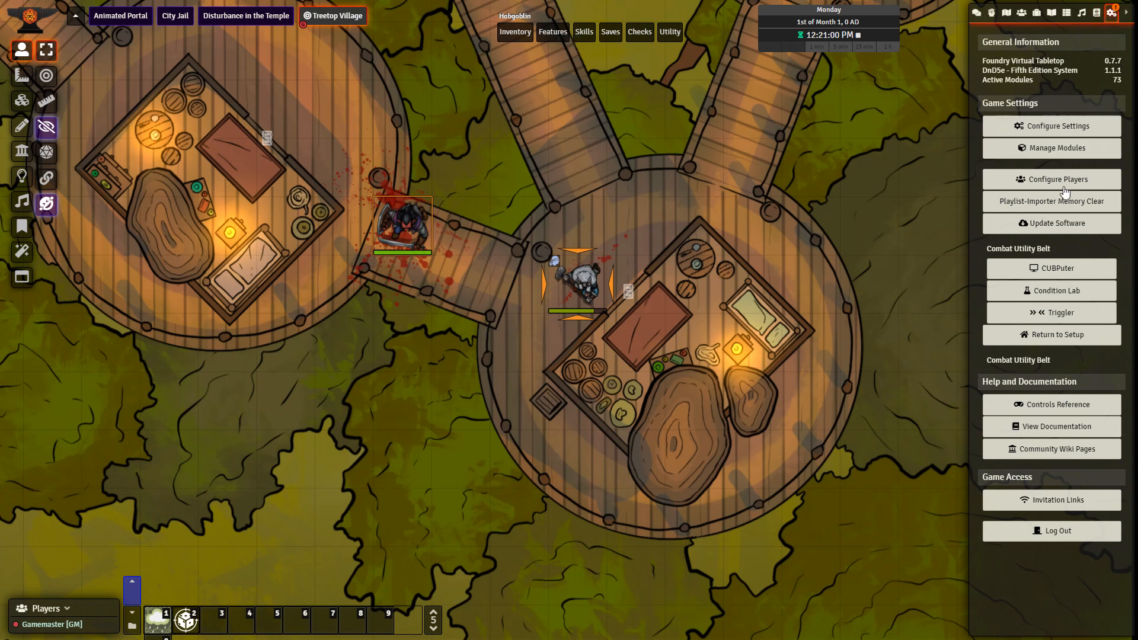
left_click(1039, 293)
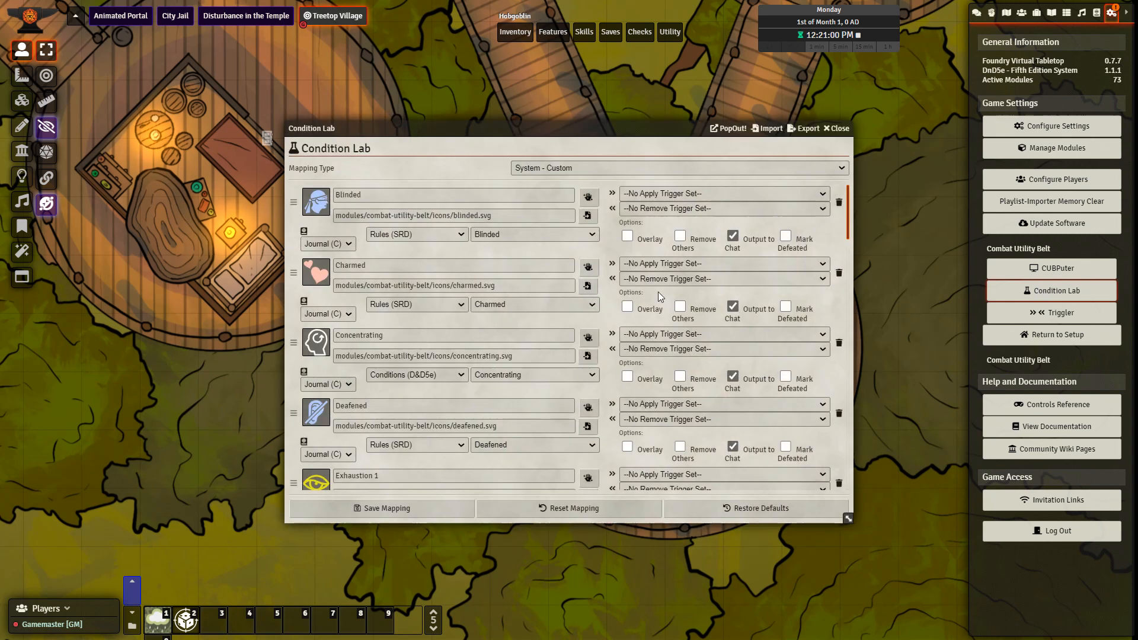
scroll(616, 358, "down", 13)
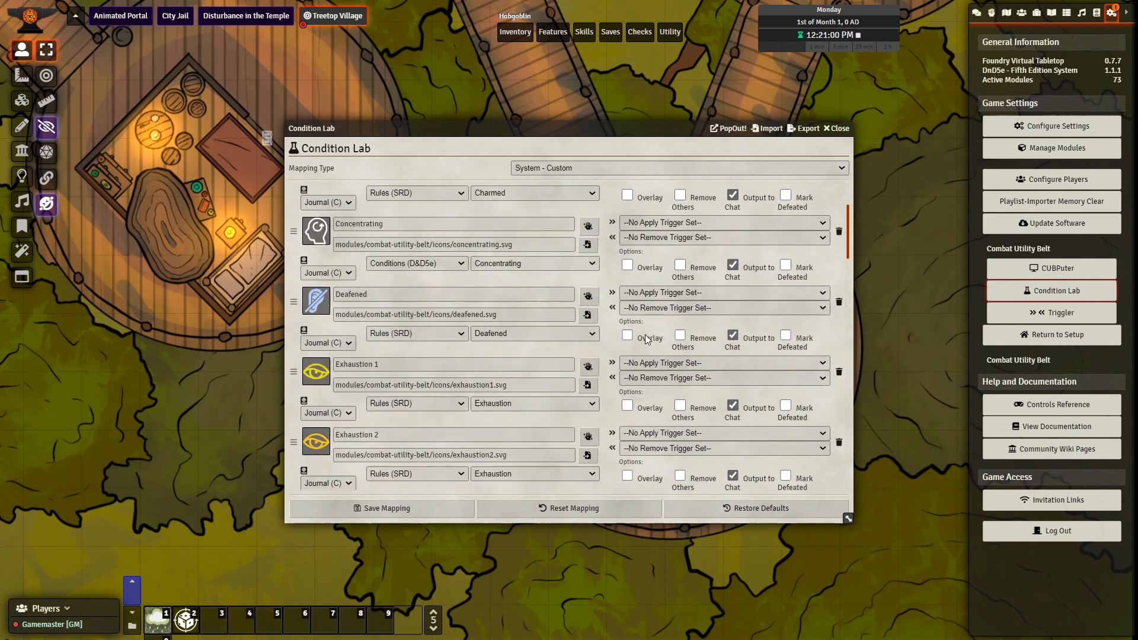
scroll(614, 361, "down", 15)
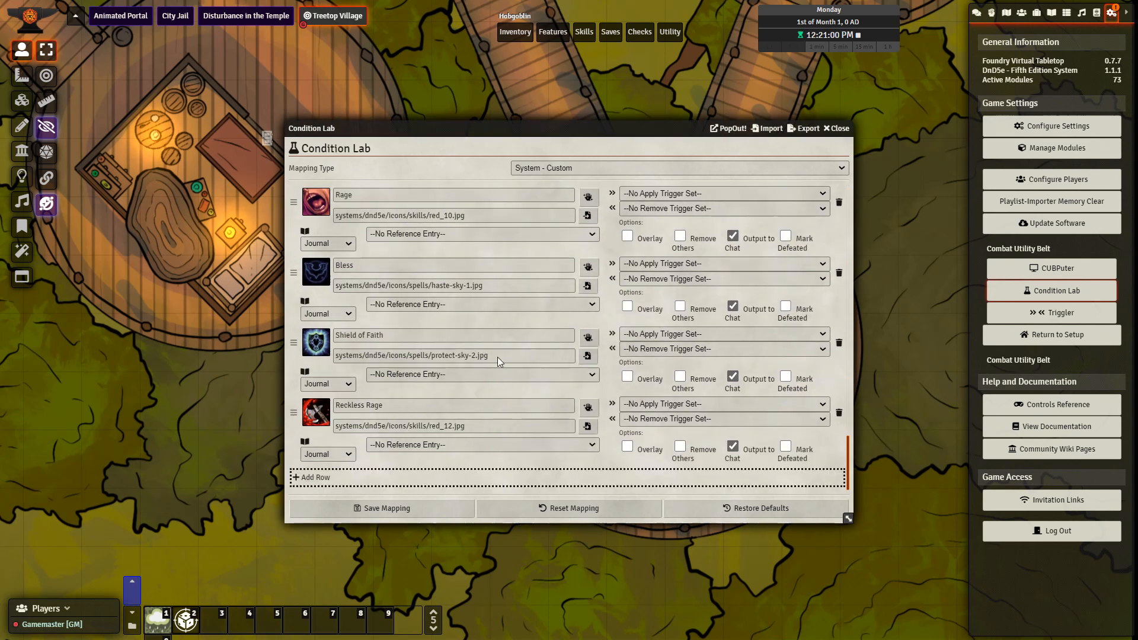
scroll(495, 340, "up", 2)
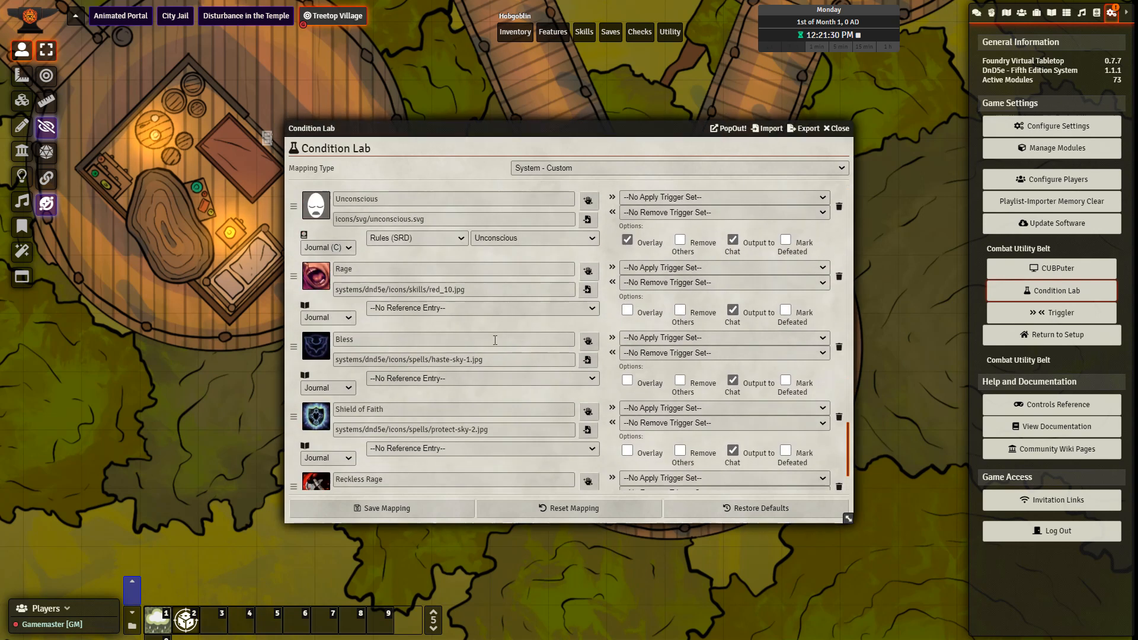
scroll(495, 340, "up", 15)
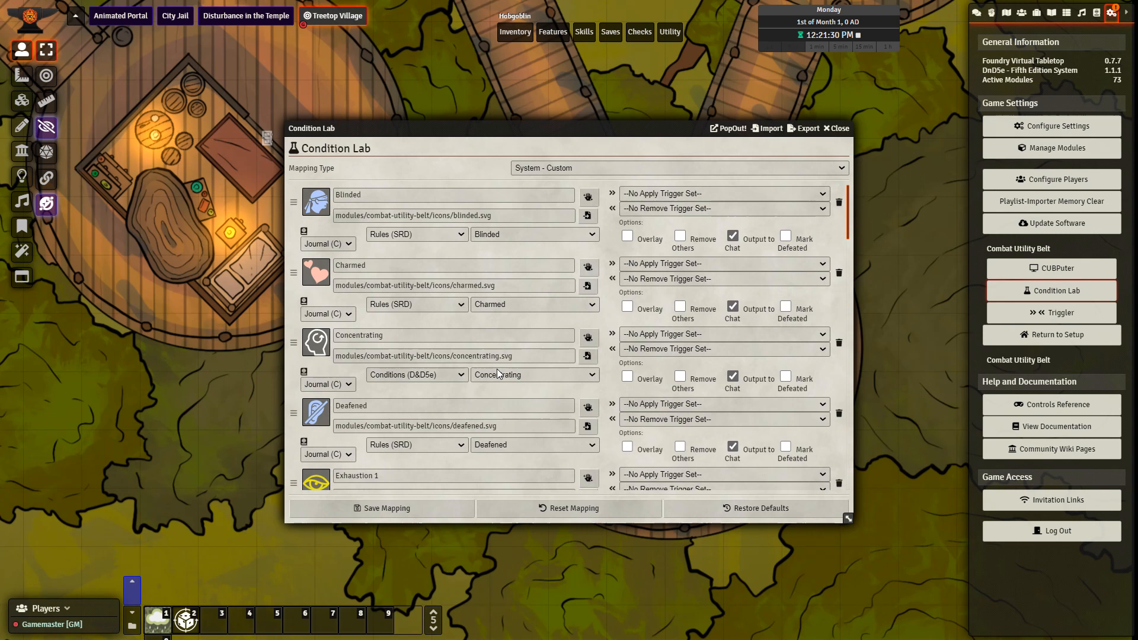
Review the attribute changes in the Blinded condition's active effect and submit the configuration
left_click(591, 198)
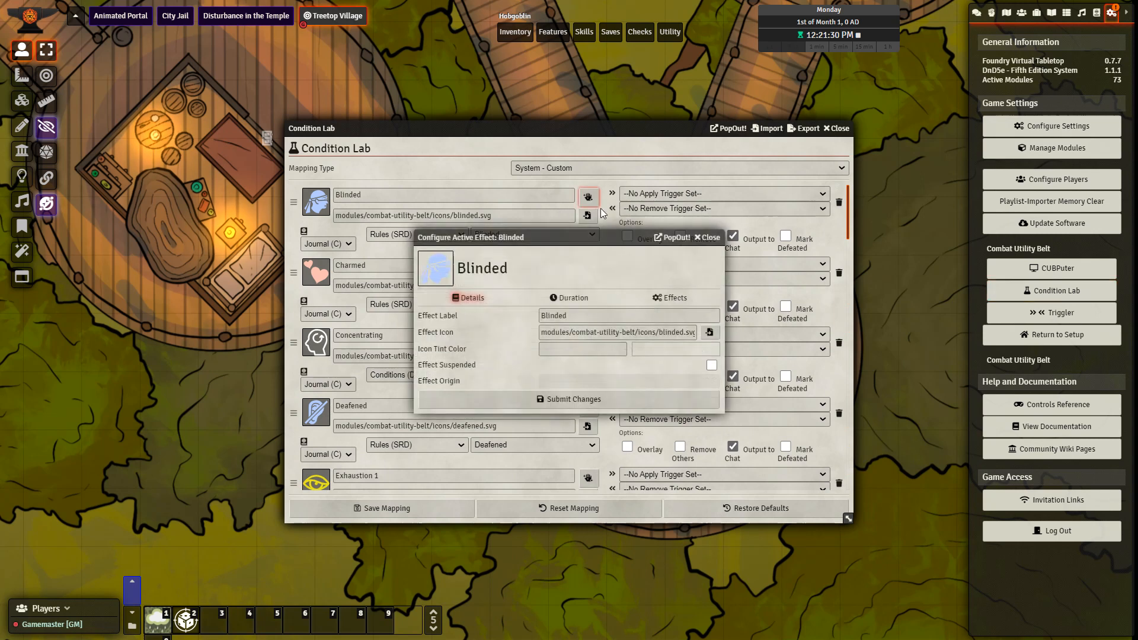
left_click(666, 302)
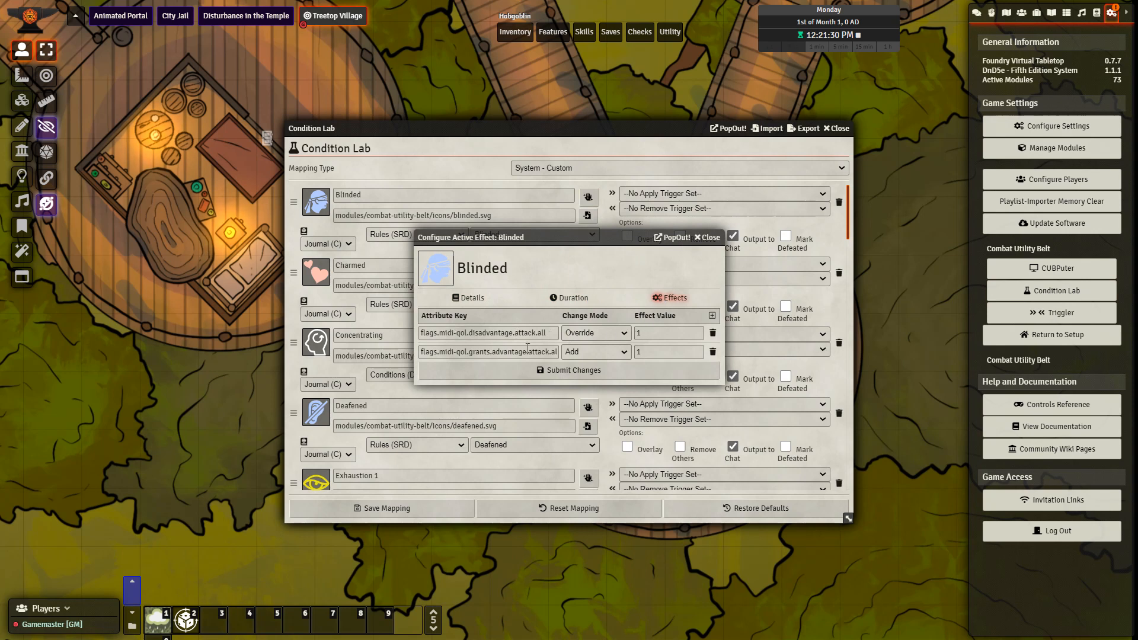
left_click(541, 371)
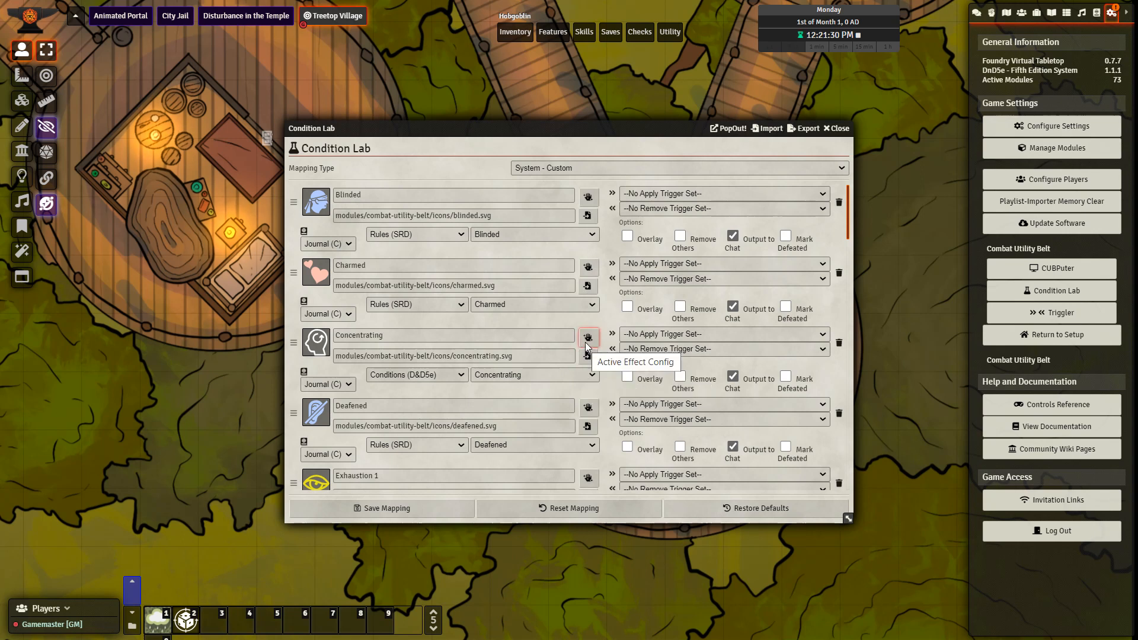
Examine the attribute changes configured in the active effects of Exhaustion 1 and Exhaustion 2
scroll(586, 340, "down", 1)
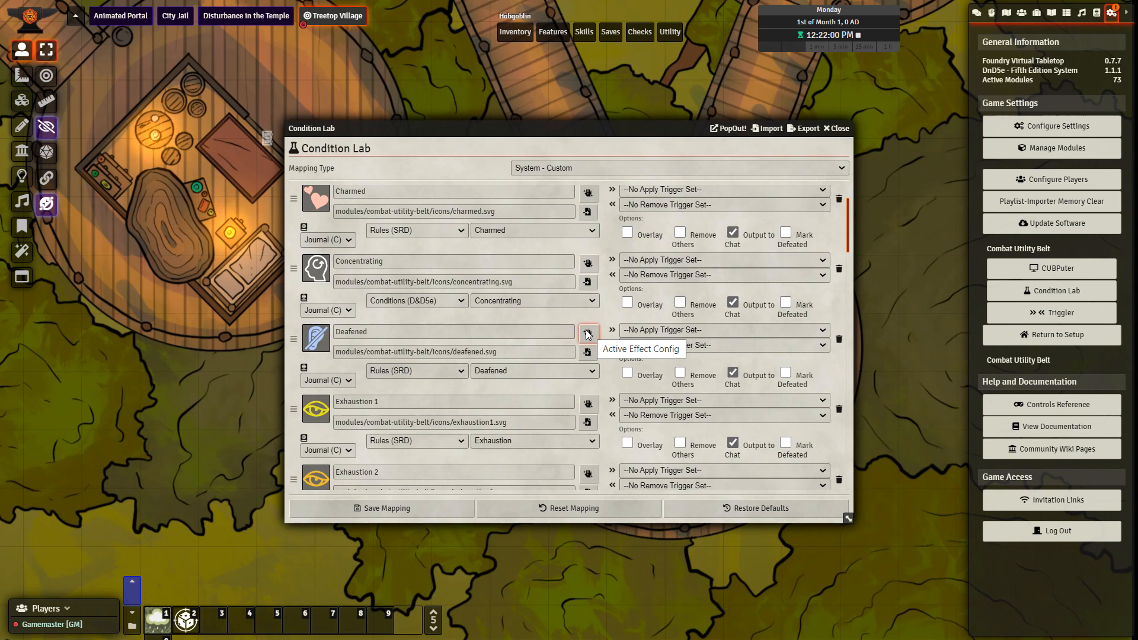
scroll(588, 334, "down", 2)
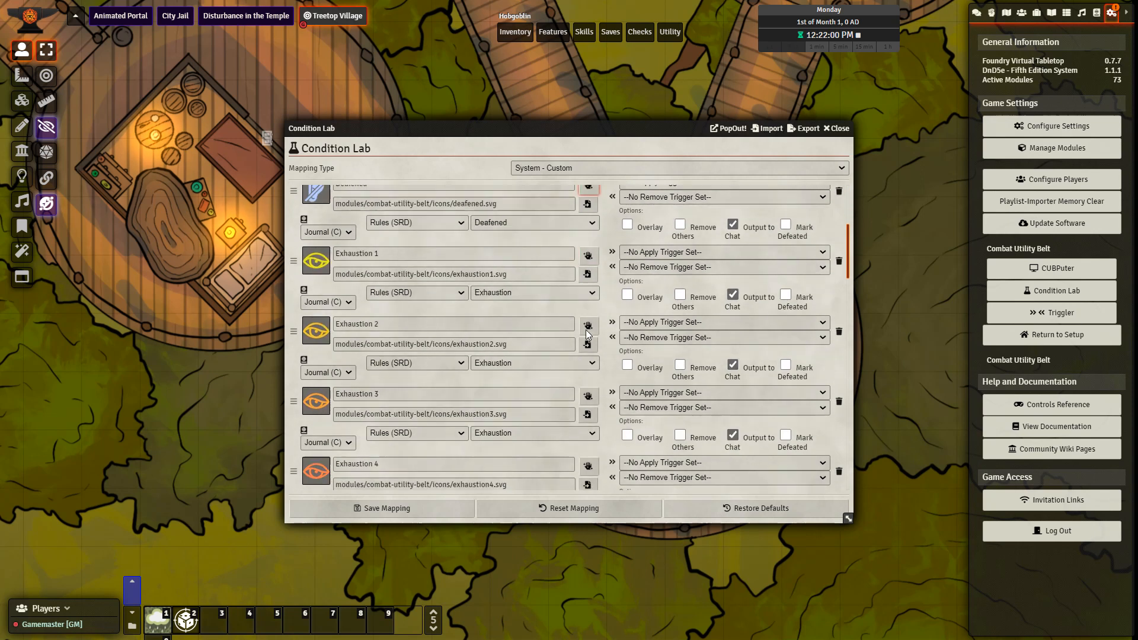
left_click(587, 258)
left_click(675, 299)
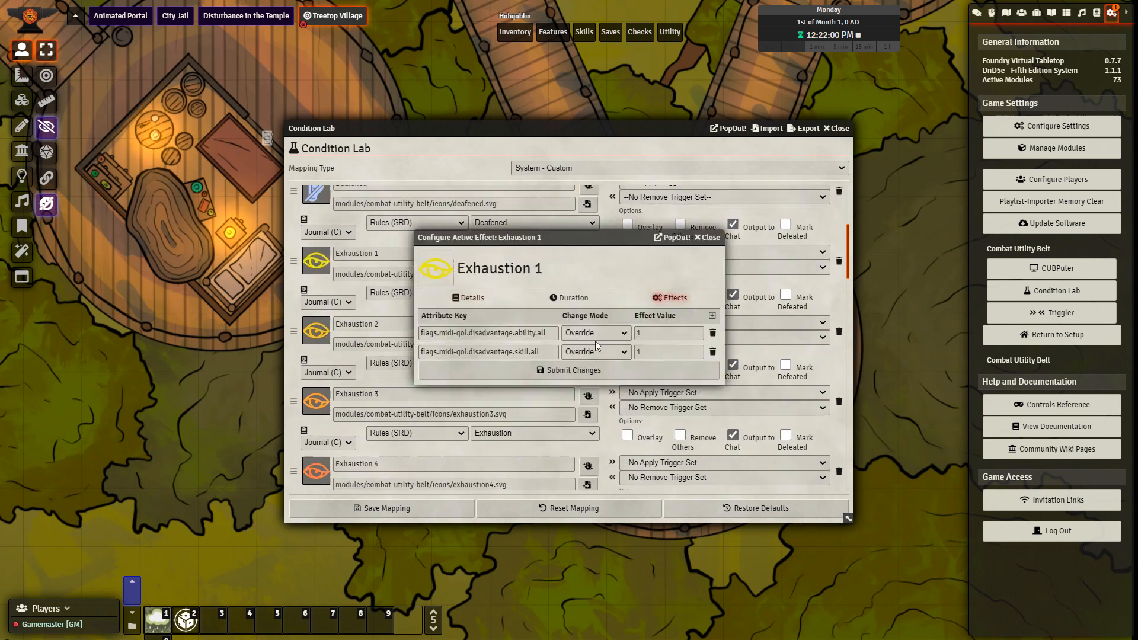
left_click(536, 371)
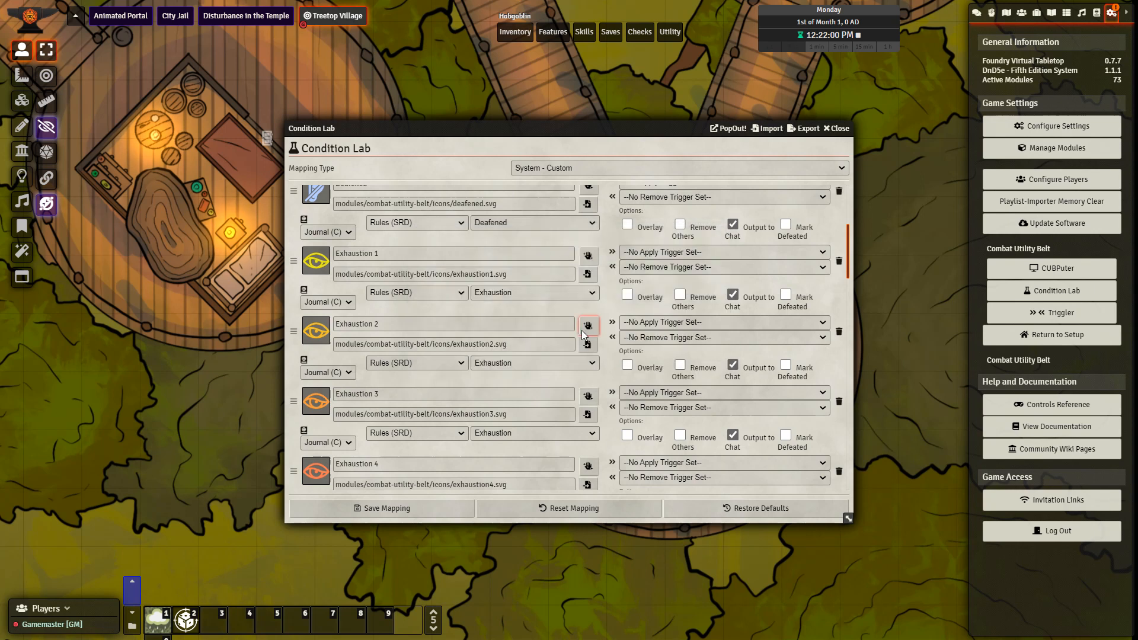
left_click(586, 327)
left_click(654, 304)
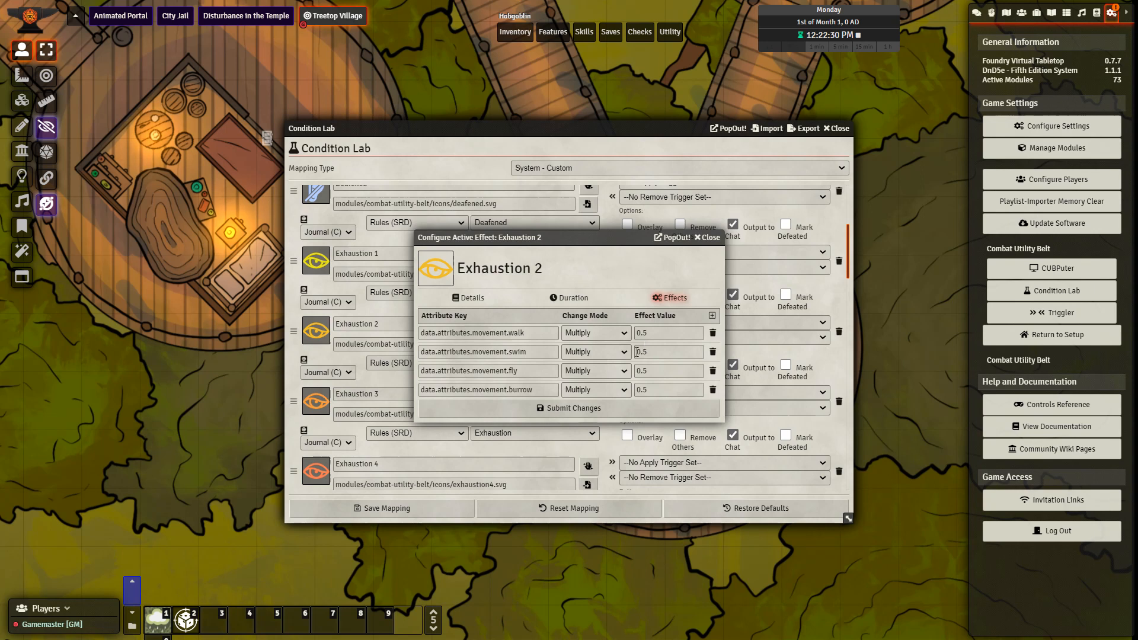
left_click(708, 238)
Examine the attribute keys and change modes in the Exhaustion 3 active effect, reading the second key in full
scroll(593, 356, "down", 1)
left_click(588, 323)
left_click(672, 299)
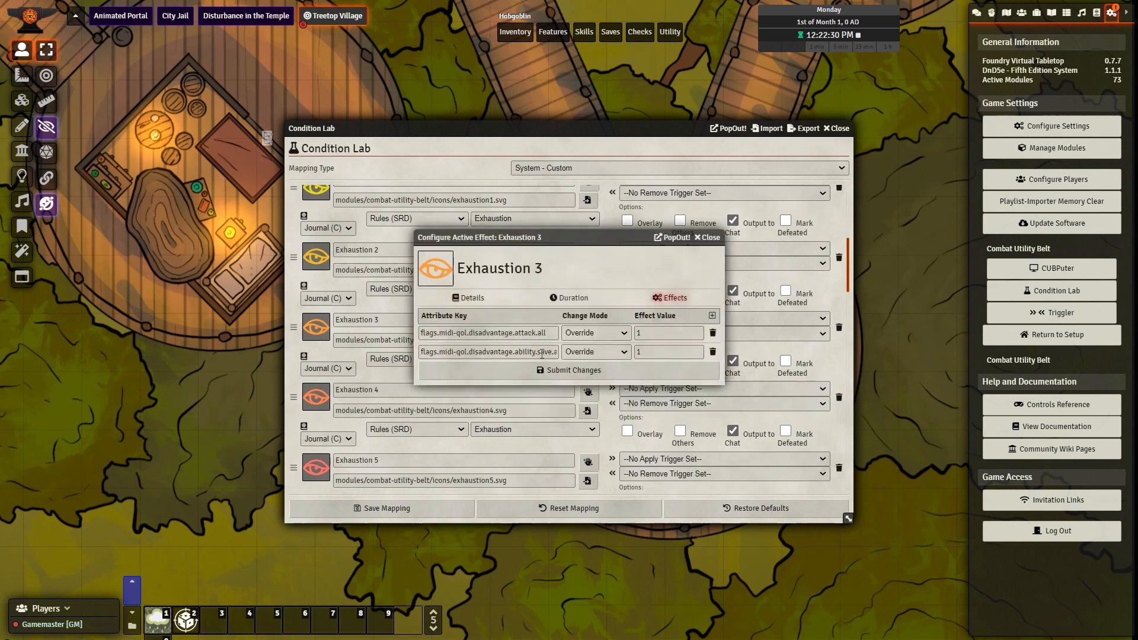
left_click_drag(542, 354, 574, 354)
left_click(709, 238)
Examine the attribute changes in the Exhaustion 5 and Exhaustion 4 active effects, and close both configurations
scroll(593, 356, "down", 1)
left_click(588, 388)
left_click(670, 298)
left_click_drag(499, 238, 730, 228)
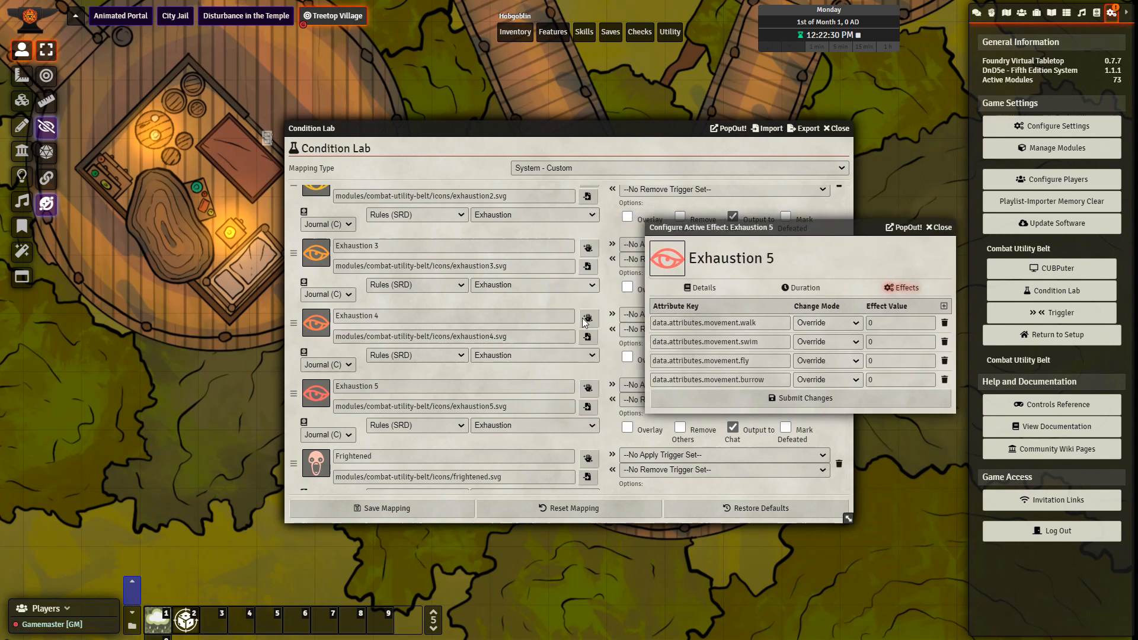
left_click(586, 319)
left_click(655, 300)
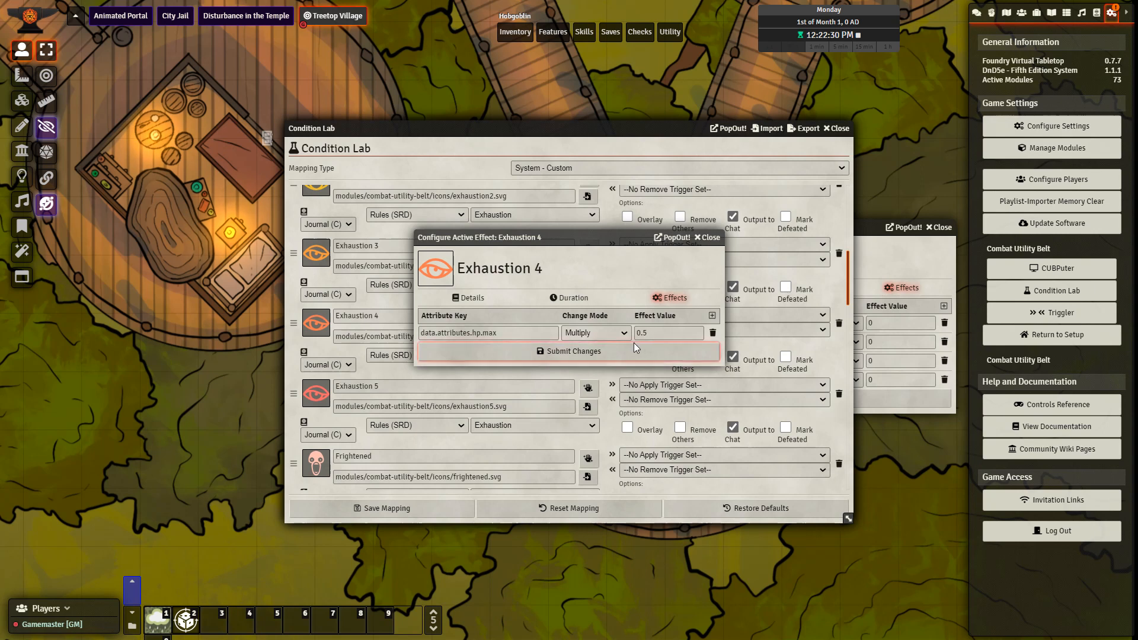
left_click(710, 238)
left_click(935, 236)
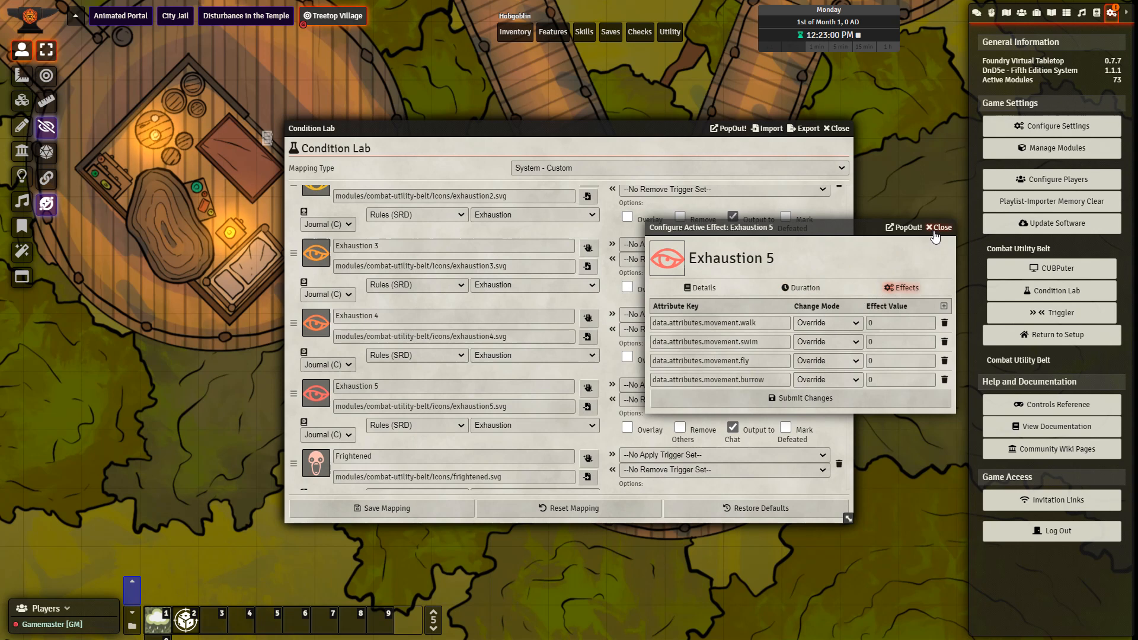
left_click(936, 236)
left_click(701, 239)
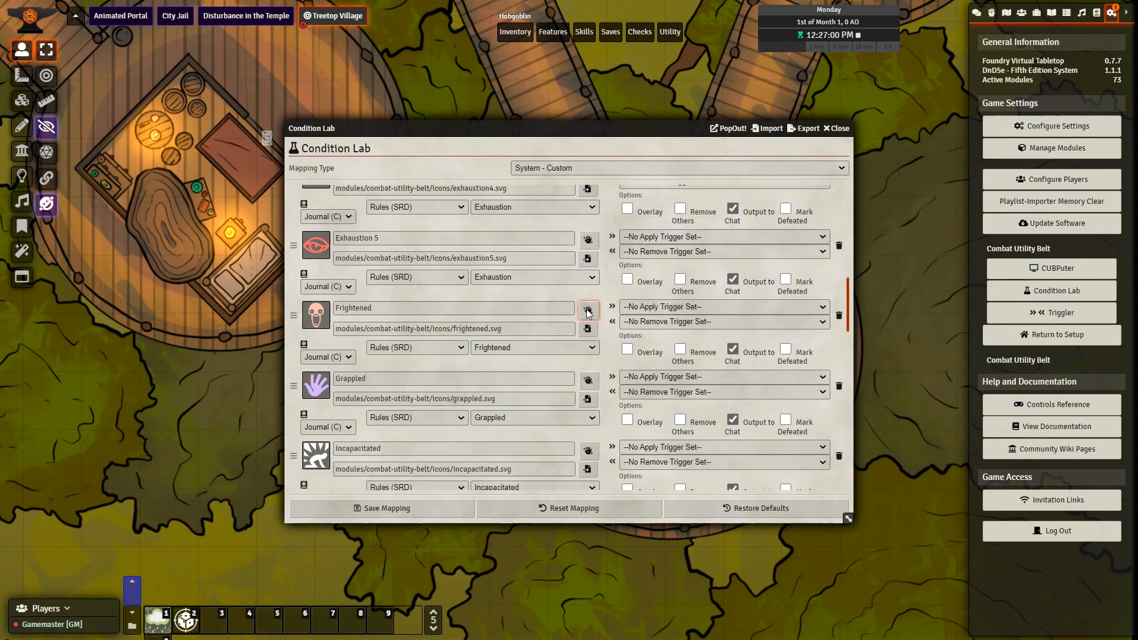
Check which attribute changes the Frightened and Grappled conditions have in their active effects
left_click(587, 309)
left_click(674, 303)
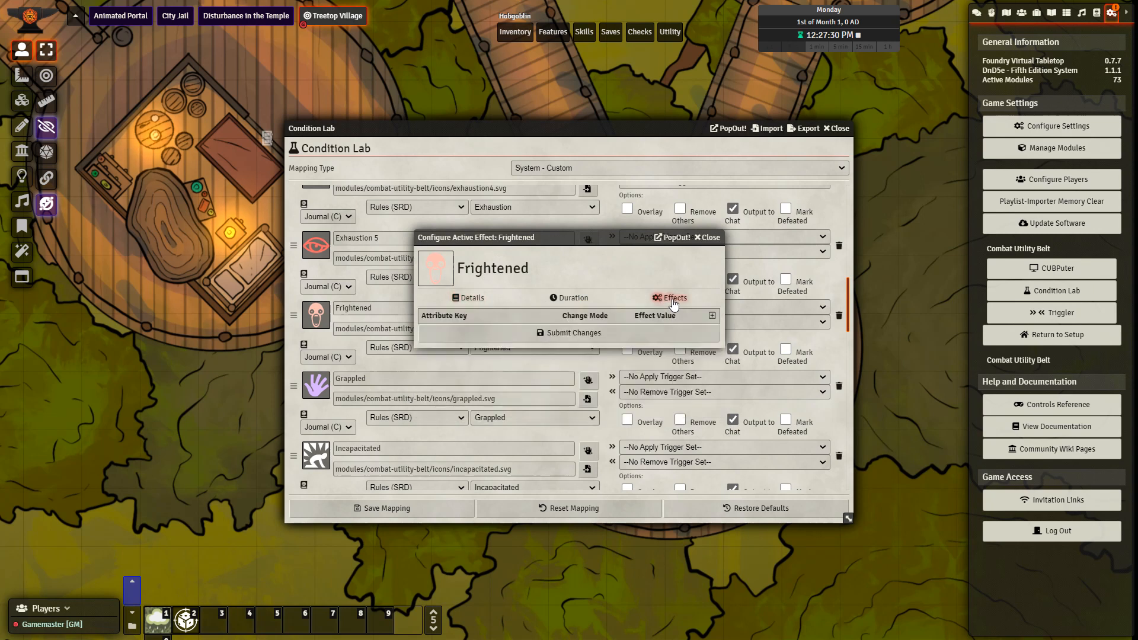
left_click(588, 380)
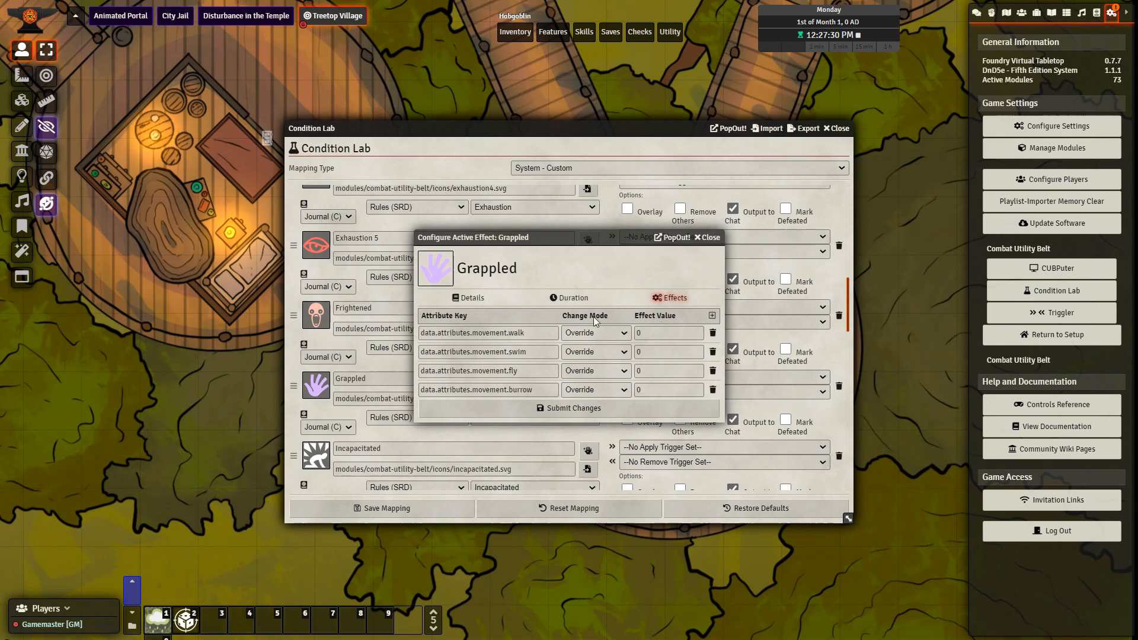
left_click(709, 238)
Examine the attribute changes in the Incapacitated condition's active effect and close its configuration
scroll(632, 330, "down", 3)
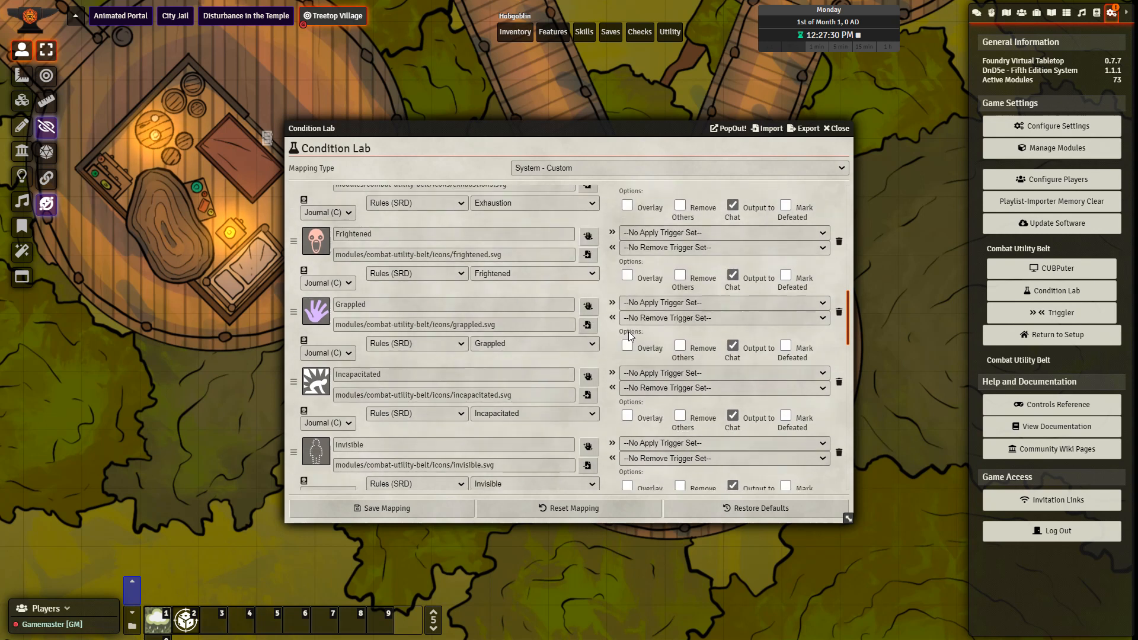
left_click(588, 303)
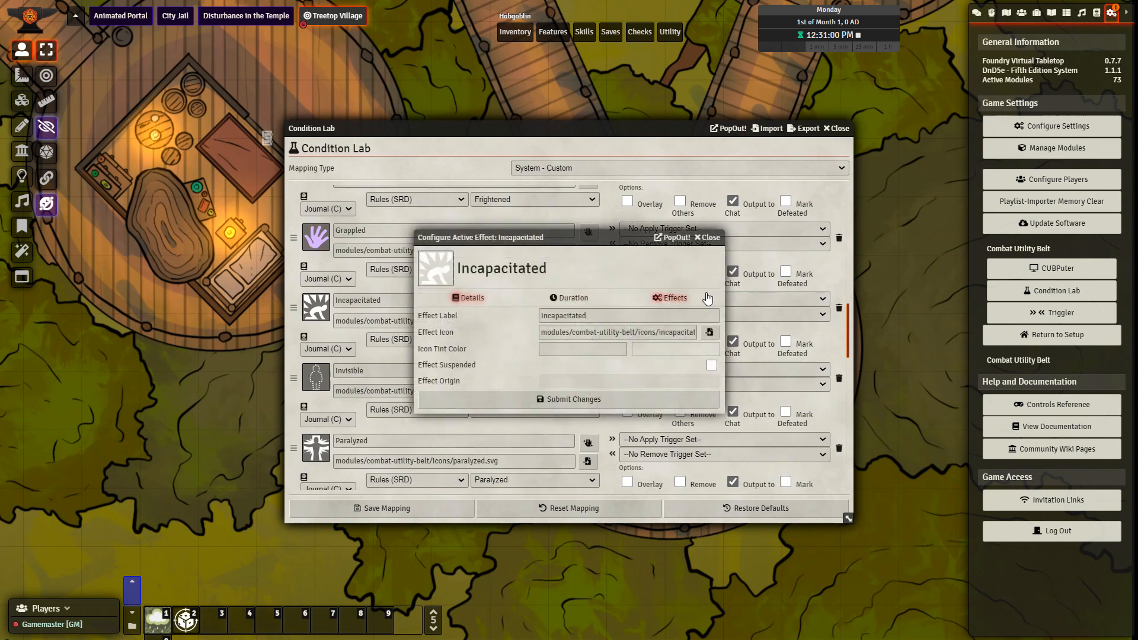
left_click(673, 299)
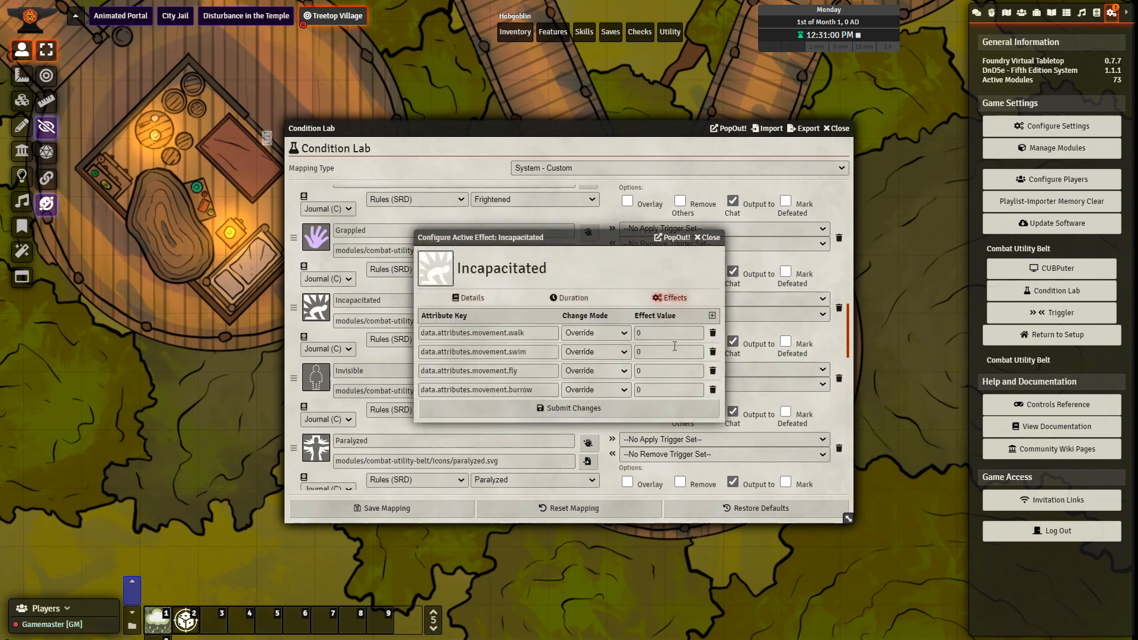
left_click(707, 237)
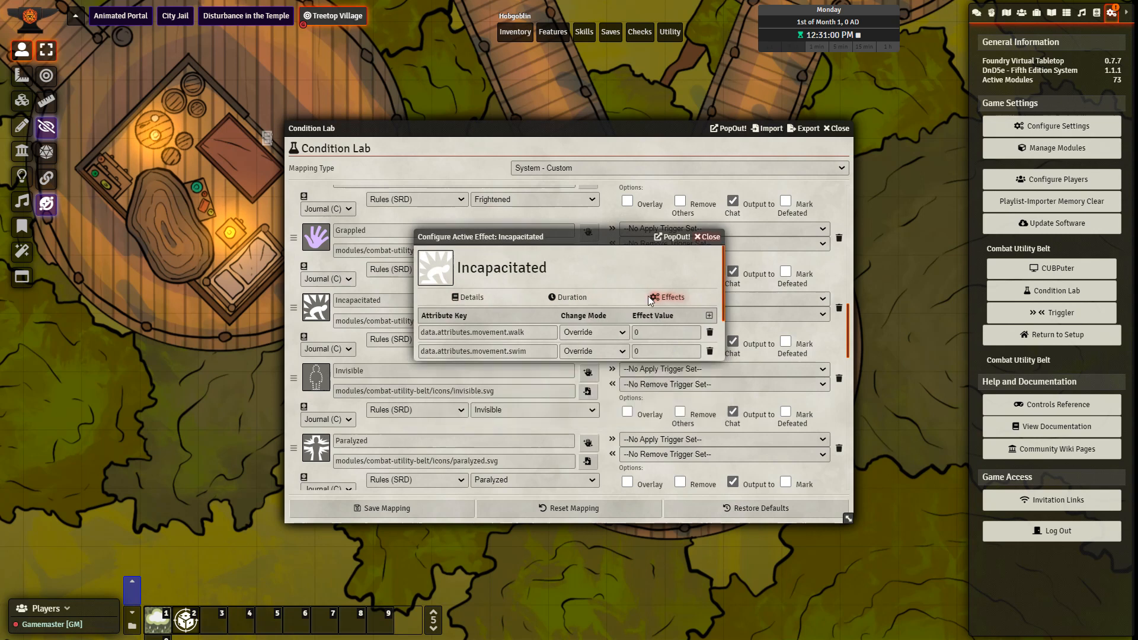
Examine the attribute changes in the Invisible condition's active effect, reading the second key in full, and close its configuration
left_click(589, 376)
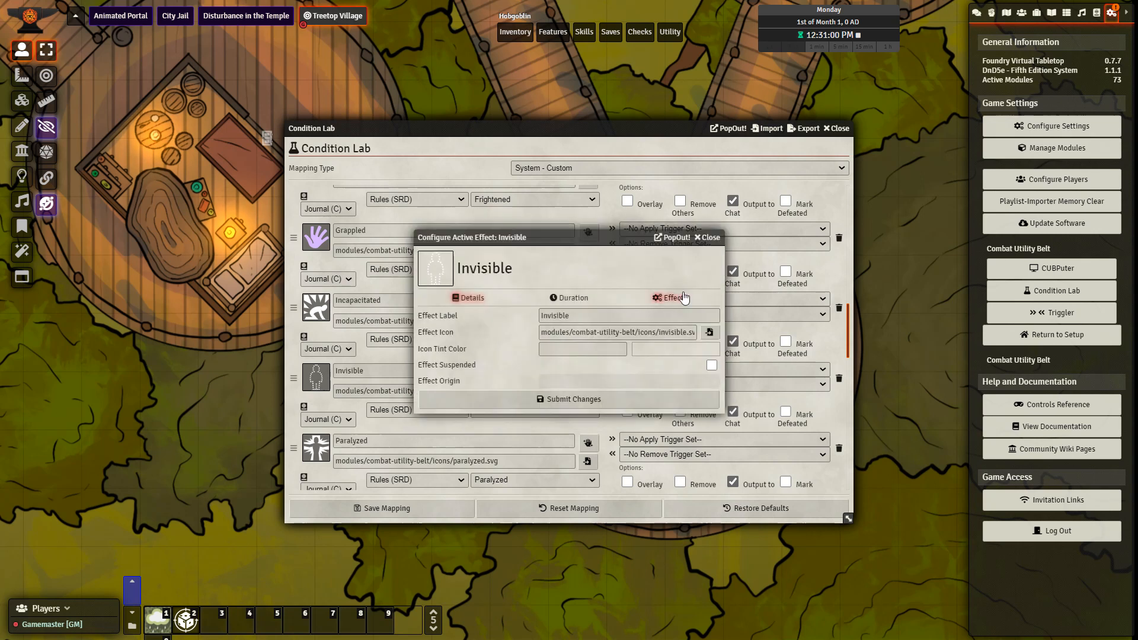
left_click(679, 297)
left_click_drag(555, 352, 591, 355)
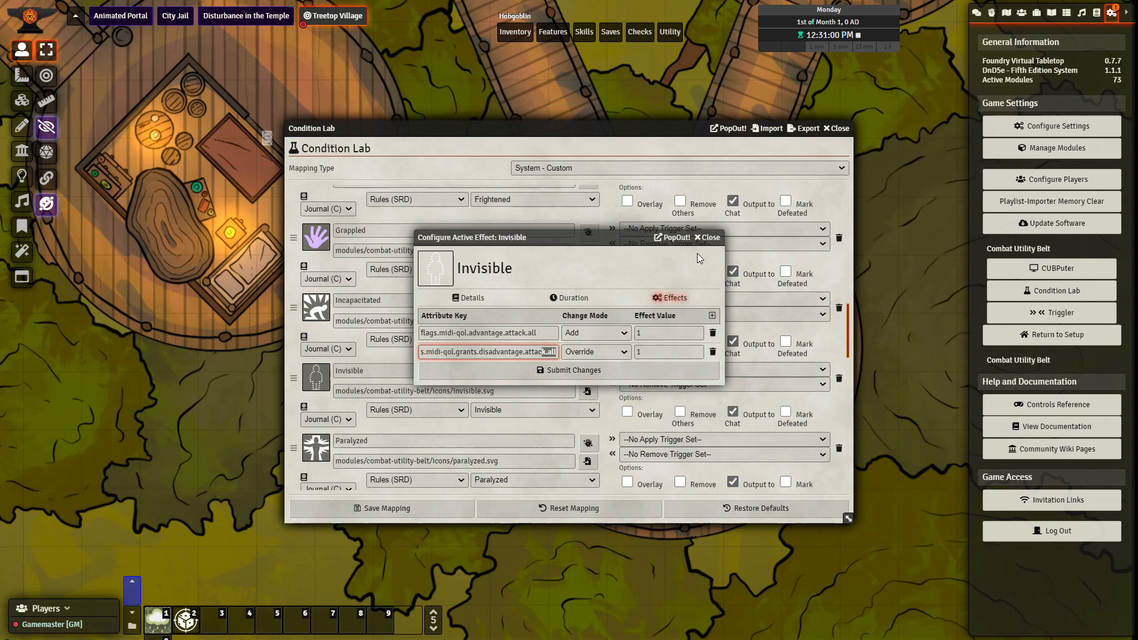
left_click(707, 238)
Examine the attribute changes in the Paralyzed condition's active effect, including the saving throw and attack advantage keys
scroll(603, 355, "down", 2)
left_click(589, 368)
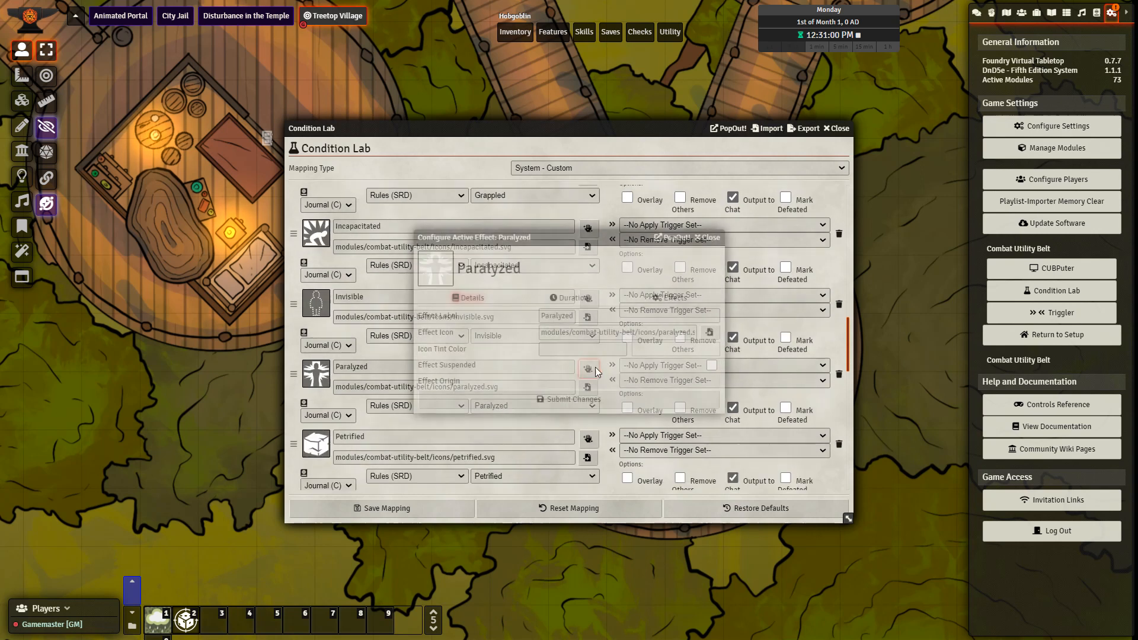
left_click(672, 298)
left_click(537, 337)
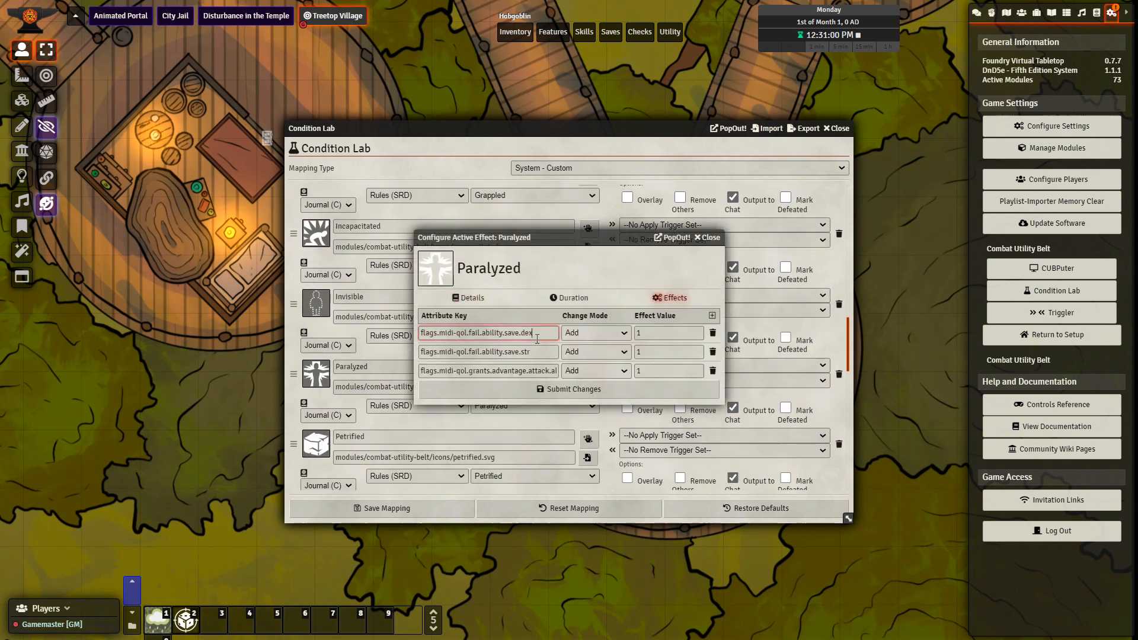
left_click_drag(489, 371, 403, 382)
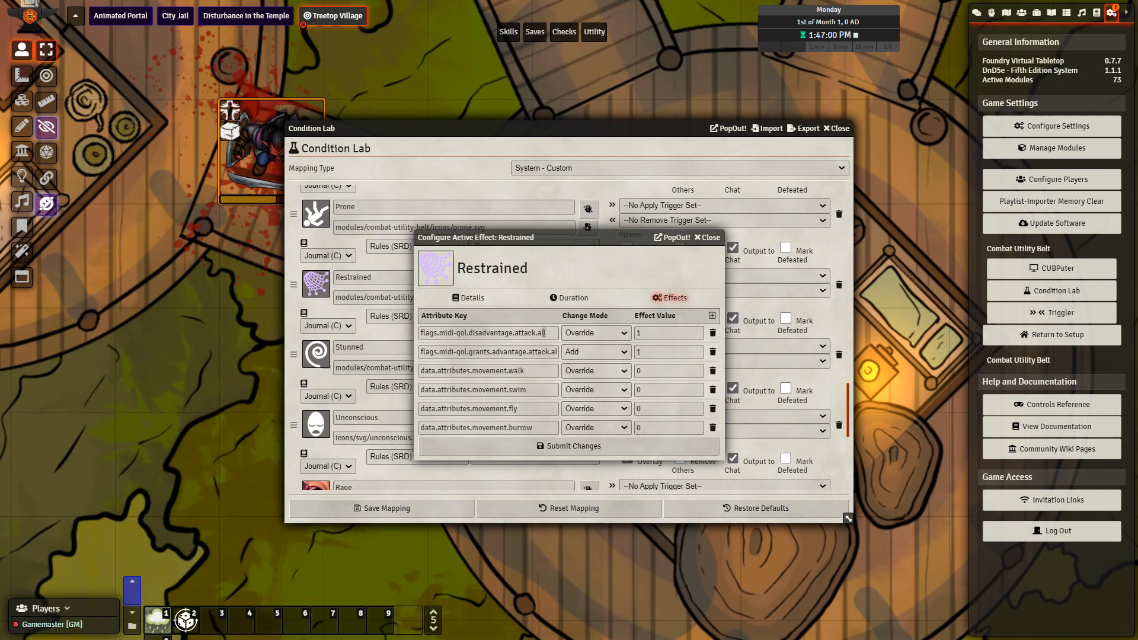
Examine the attack and movement attribute keys in the Restrained condition's active effect
left_click(544, 332)
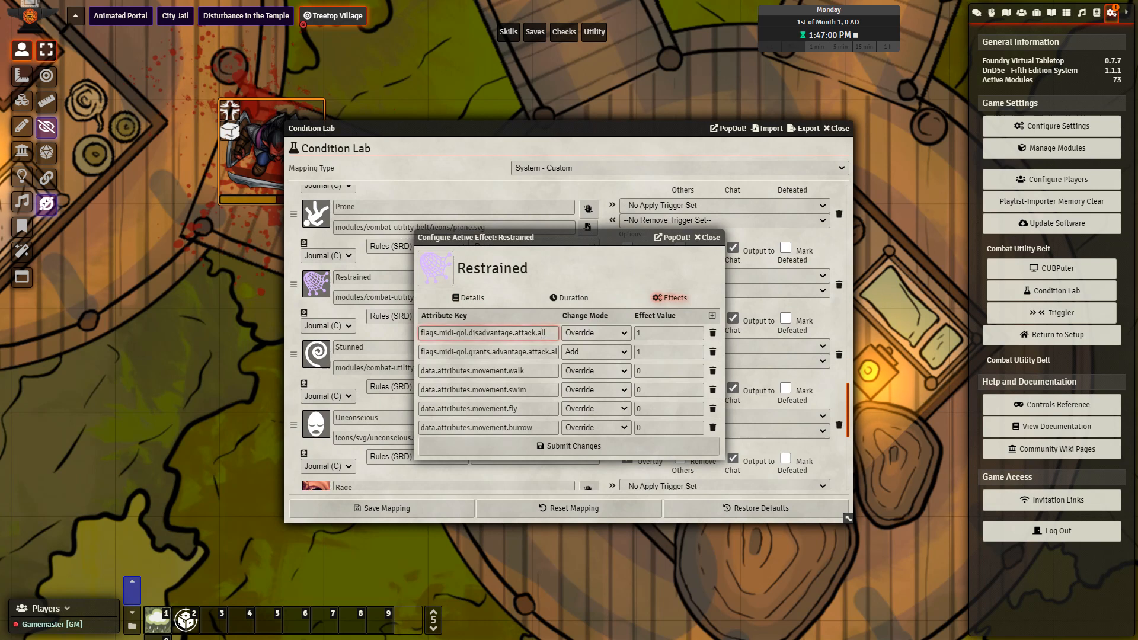
left_click(543, 352)
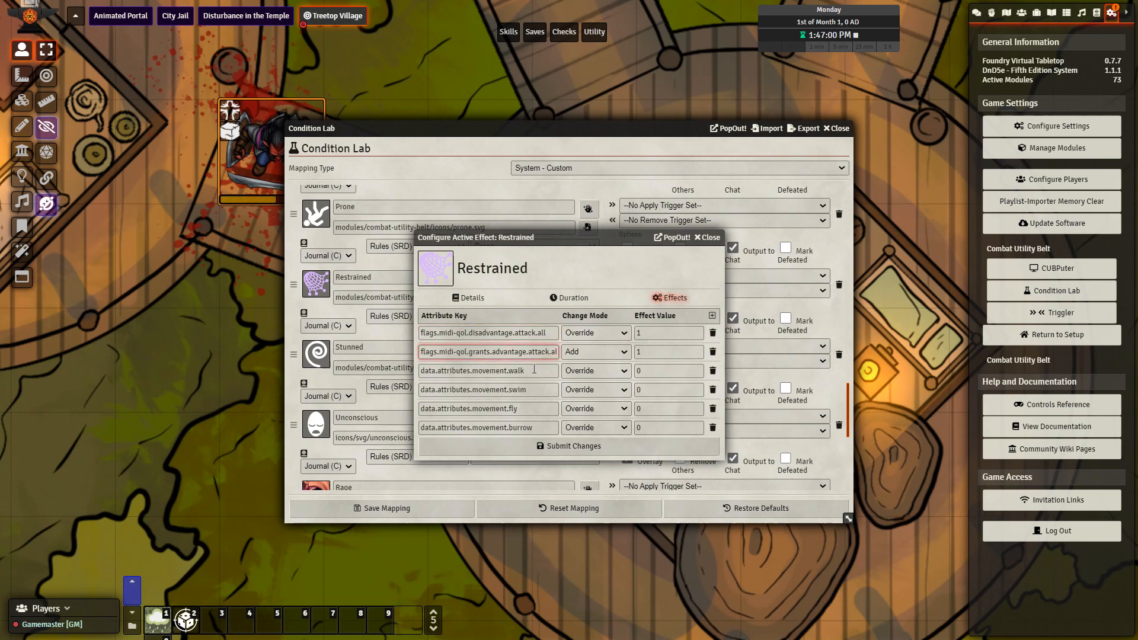
left_click(534, 370)
left_click(534, 389)
left_click(534, 408)
left_click(534, 428)
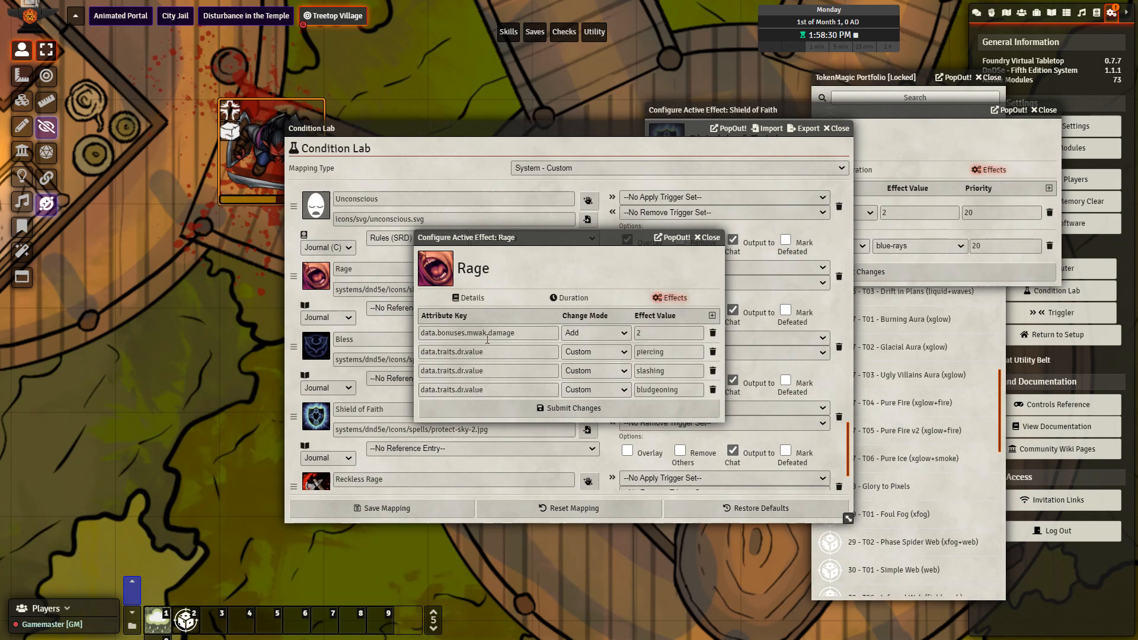
Examine the damage resistance keys and values in the Rage condition's active effect, and submit its configuration
left_click(488, 357)
left_click(659, 353)
left_click(660, 371)
left_click(662, 391)
left_click(646, 408)
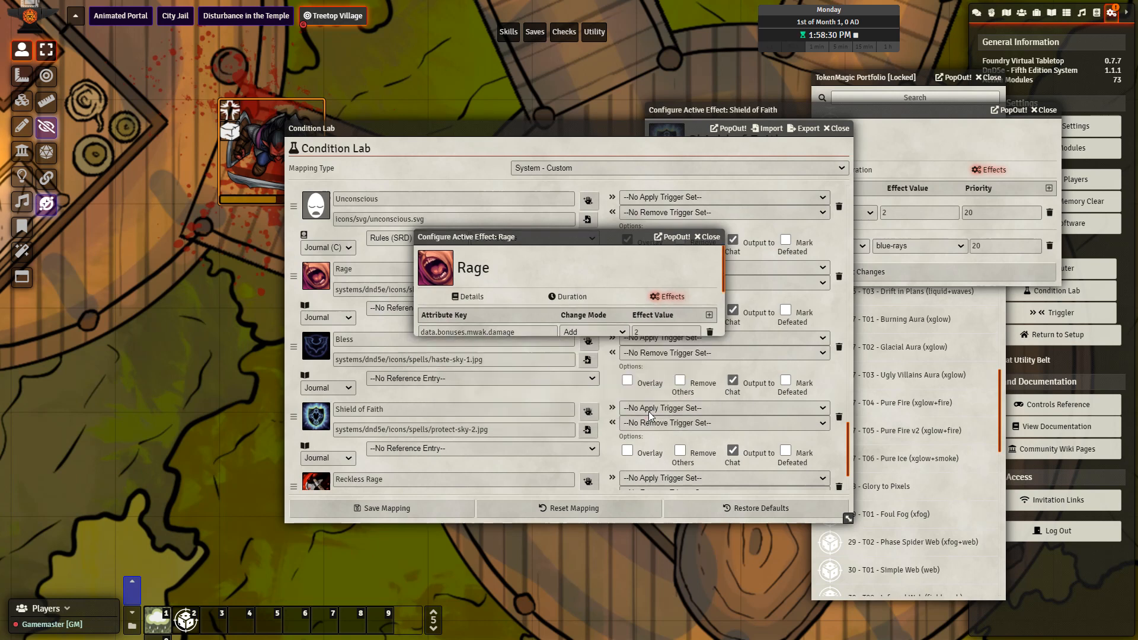
Examine the saving throw and attack bonuses in the Bless condition's active effect, and close its configuration
left_click(586, 342)
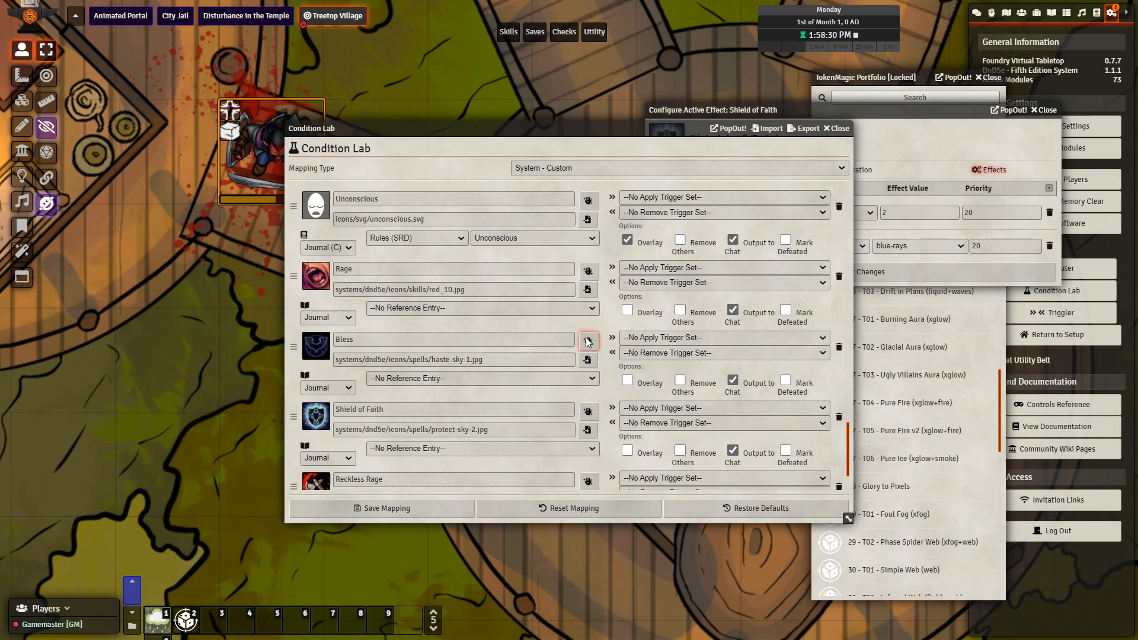
left_click(675, 299)
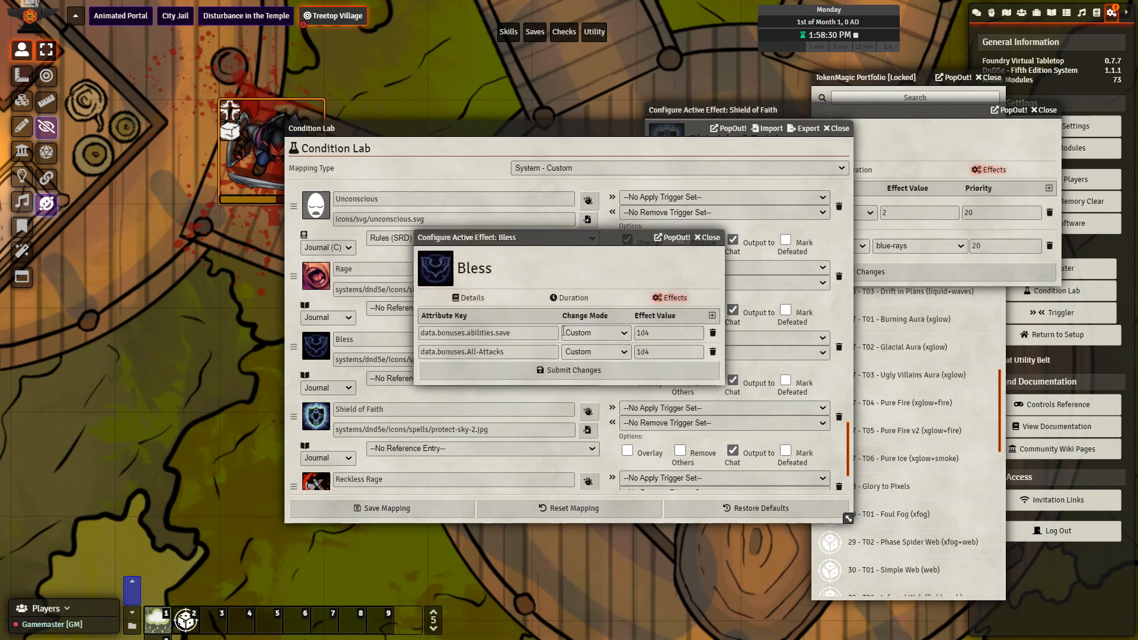
left_click(708, 238)
Move the Condition Lab aside to reveal the Shield of Faith effect configuration, and browse the attribute options for its Macro TokenMagic entry
scroll(614, 365, "down", 2)
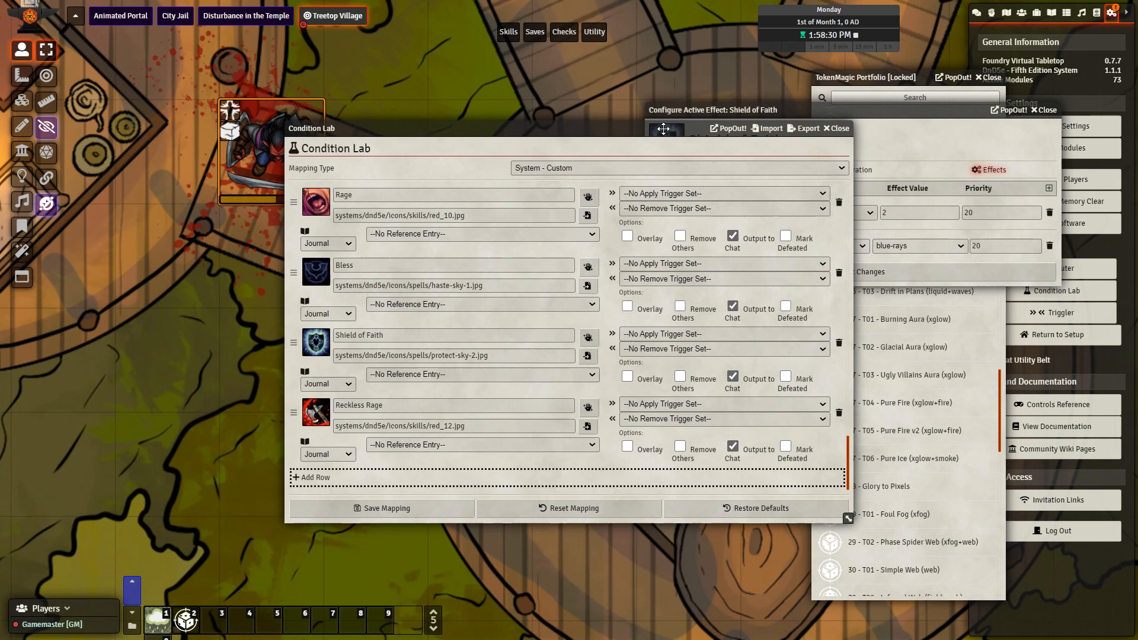
left_click_drag(663, 128, 487, 140)
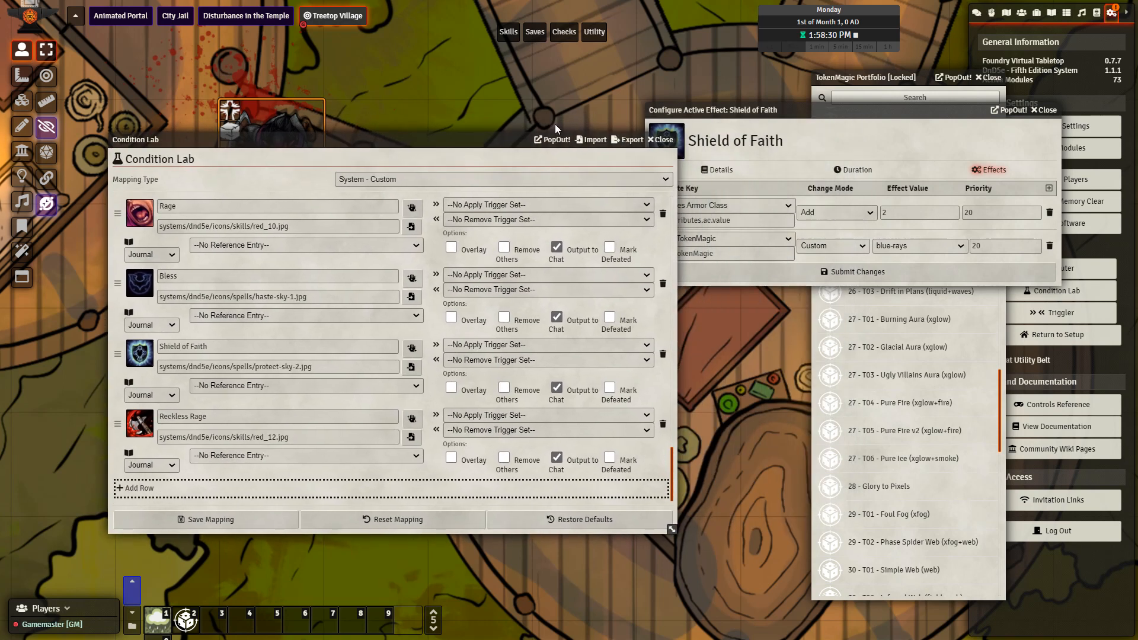
left_click(881, 126)
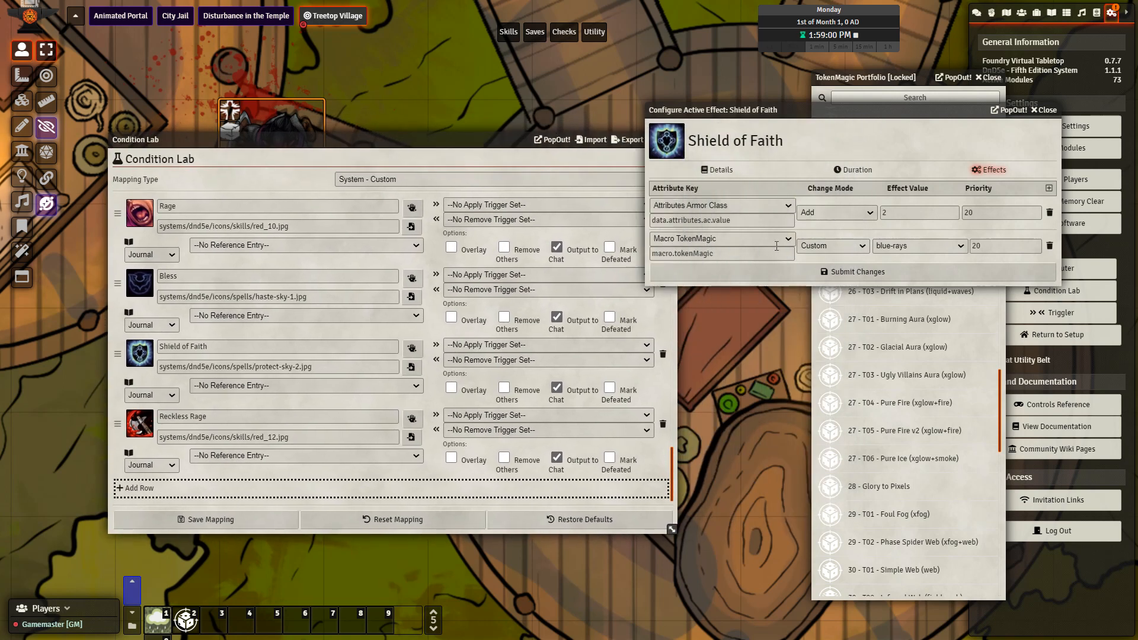
left_click(781, 239)
scroll(727, 332, "up", 10)
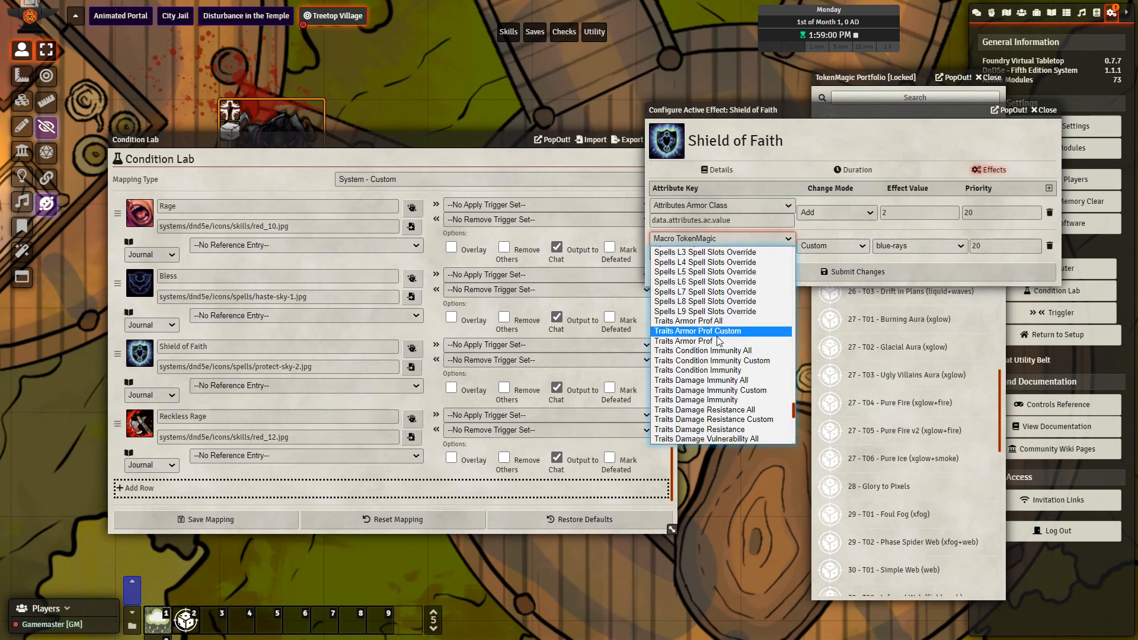
scroll(719, 340, "up", 3)
scroll(706, 356, "down", 12)
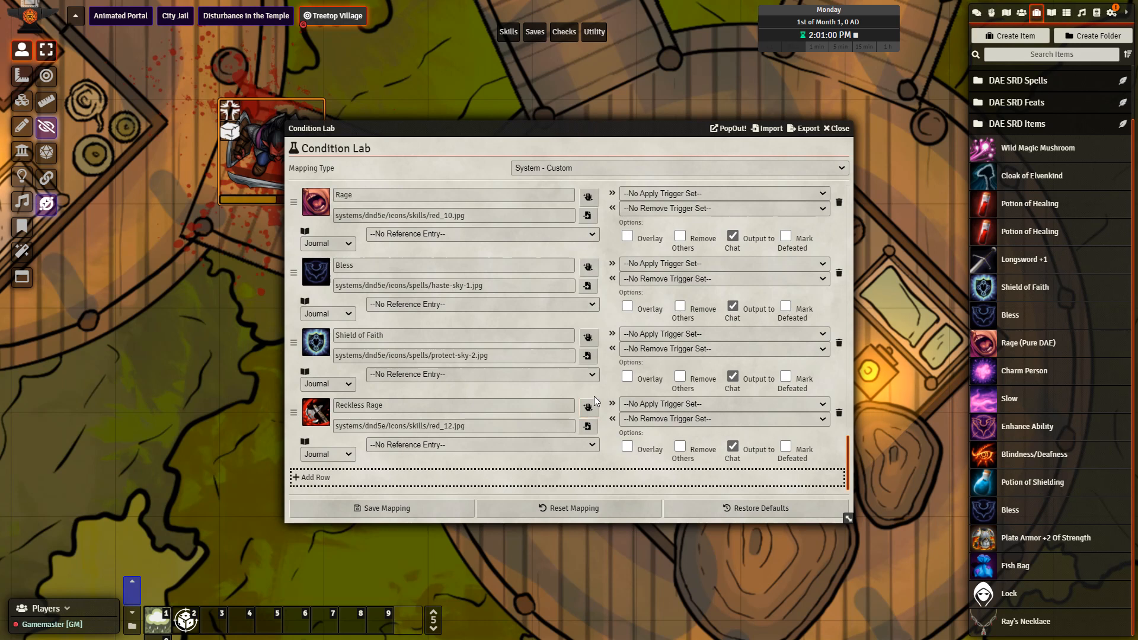
Examine the attribute changes in Reckless Rage's active effect, and apply the Reckless Rage condition to the white-haired hammer wielder's token
left_click(589, 406)
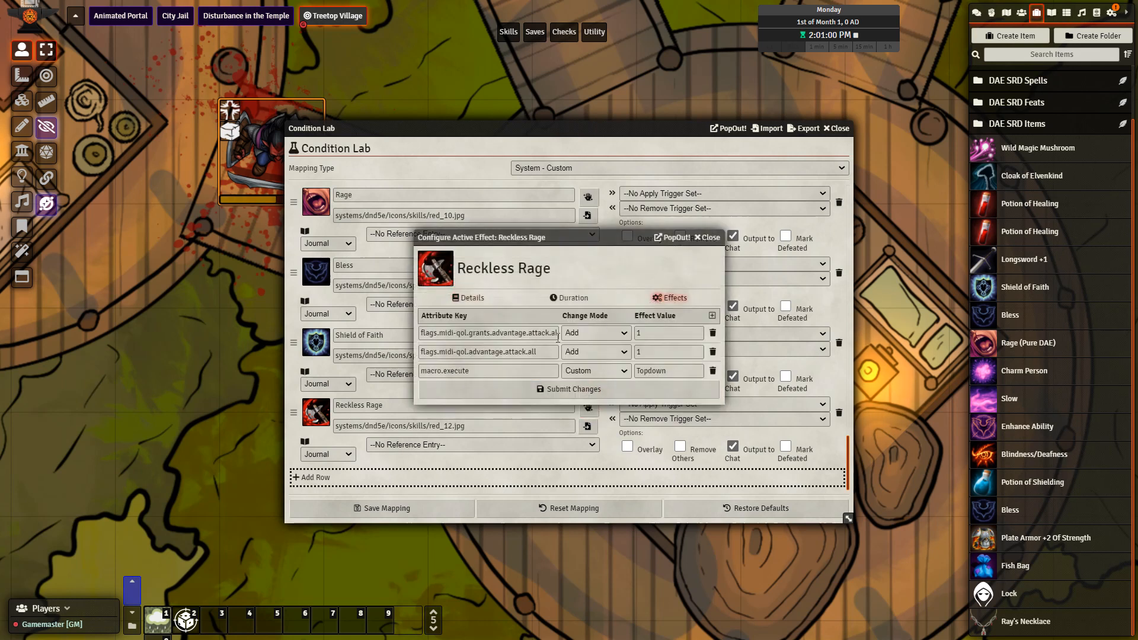
left_click(516, 371)
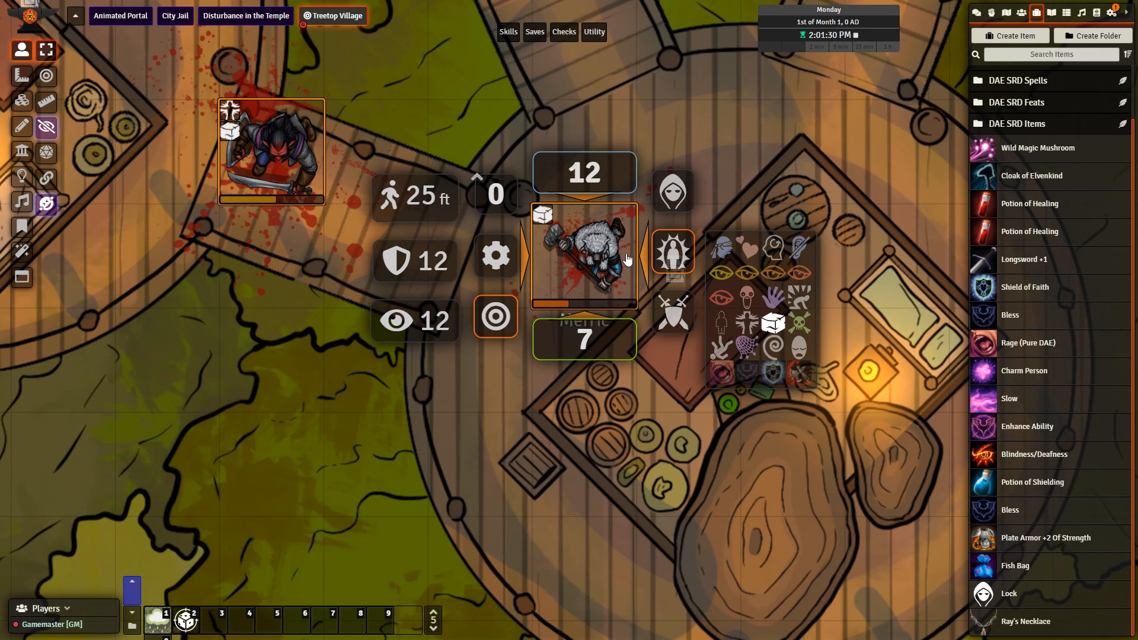
left_click(800, 373)
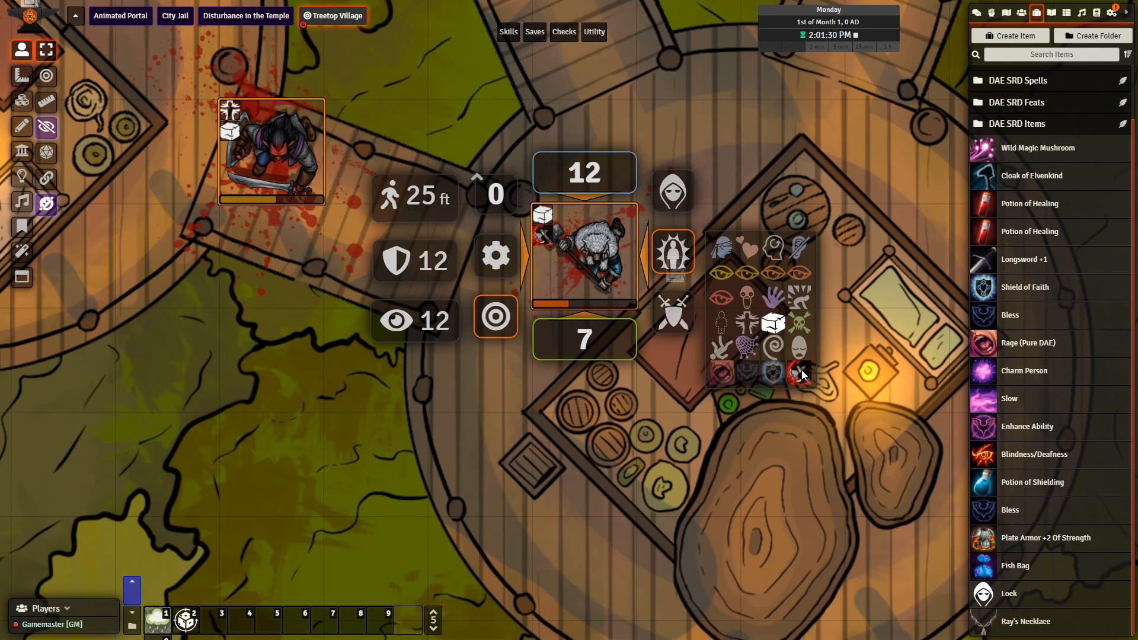